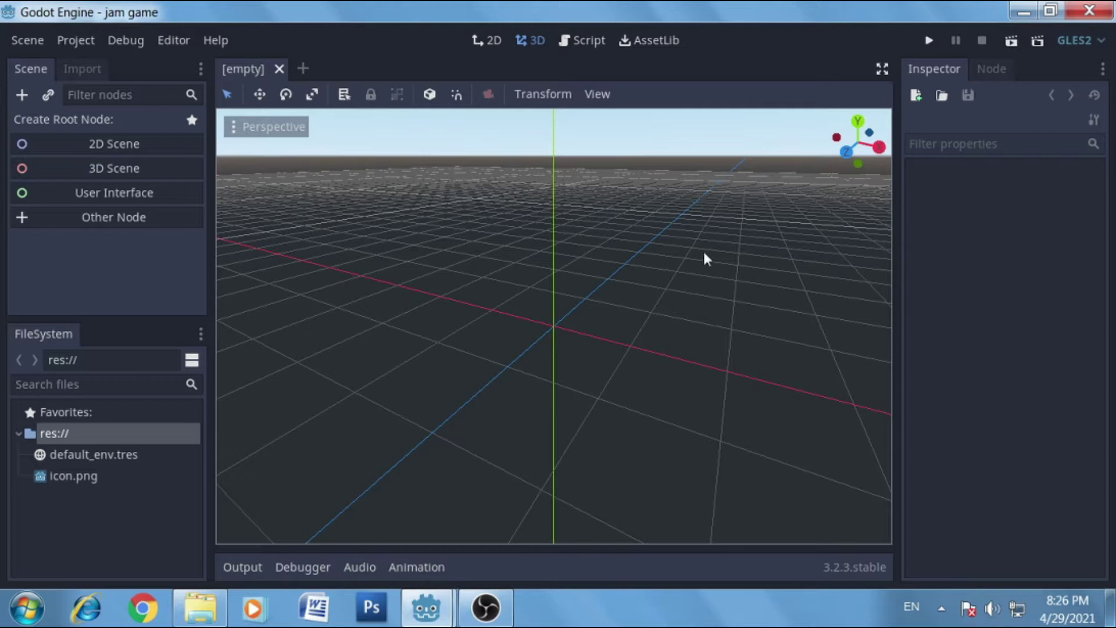
Tilt the empty 3D view and create a KinematicBody as the scene root.
middle_drag(703, 248, 634, 332)
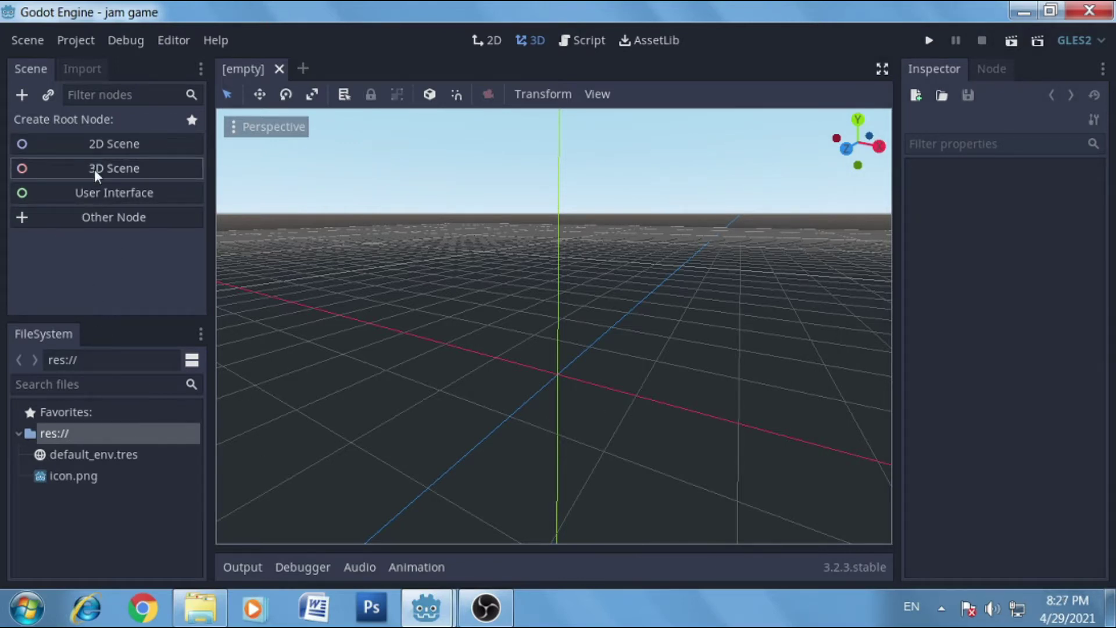
click(22, 96)
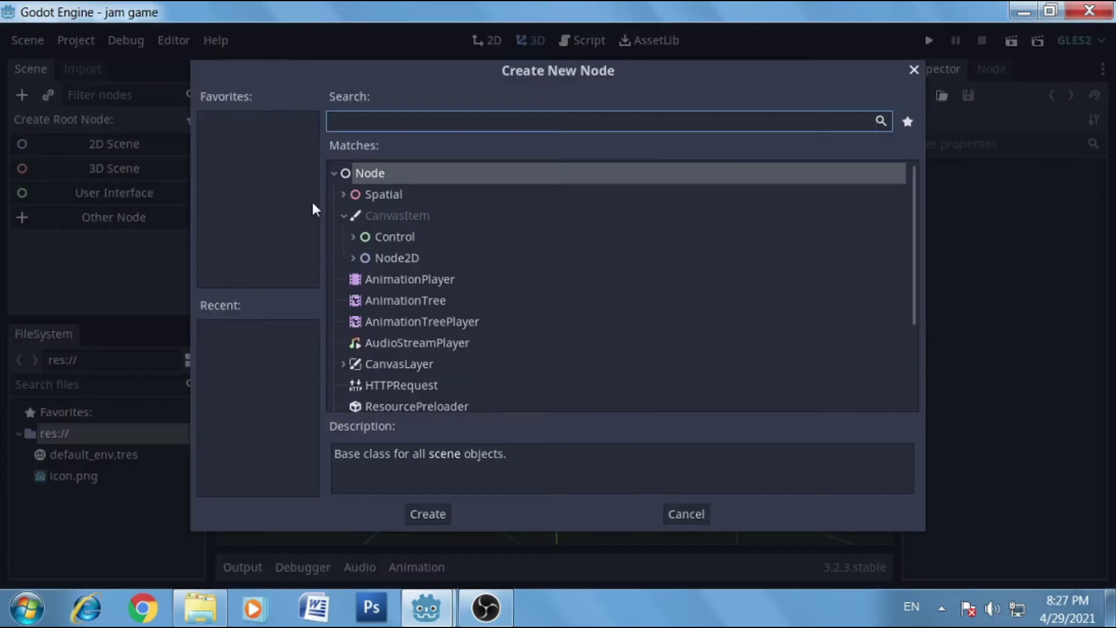
text(ki)
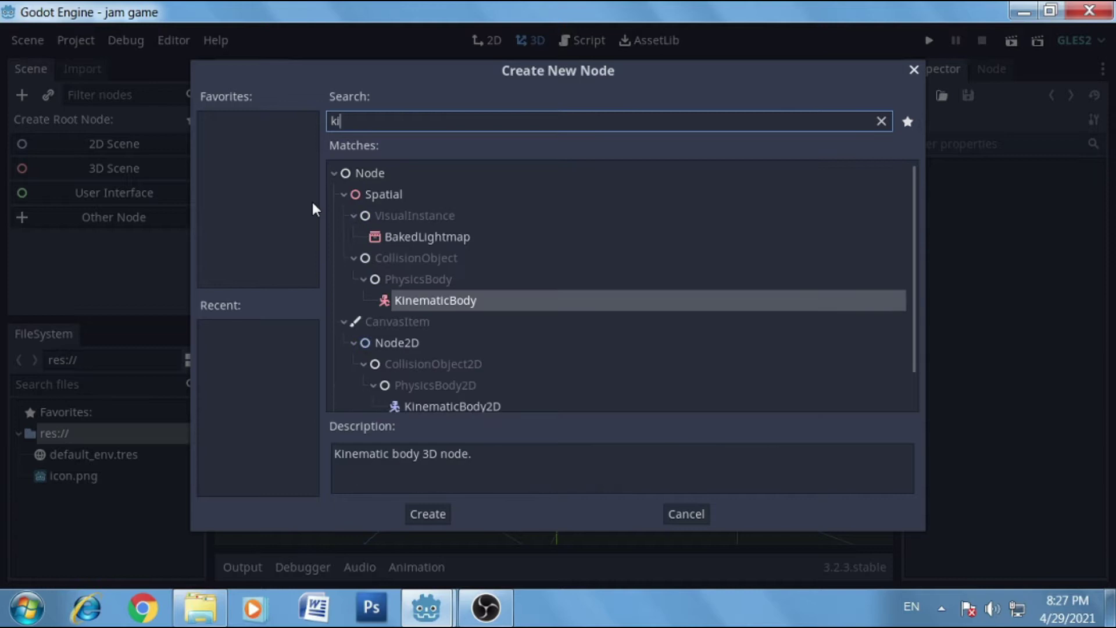
text(mn)
key(BackSpace)
key(BackSpace)
text(ne)
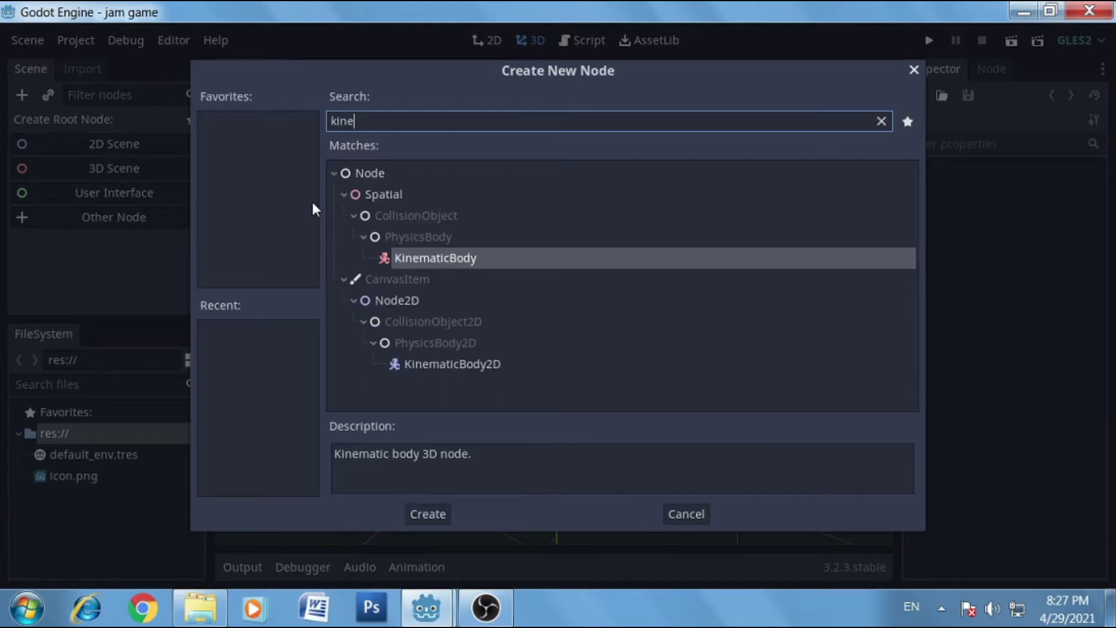
double_click(470, 258)
Add a CollisionShape child with a new BoxShape and raise the box upward.
key(ctrl+a)
text(coll)
double_click(461, 252)
click(1041, 189)
click(1024, 215)
drag(566, 287, 562, 264)
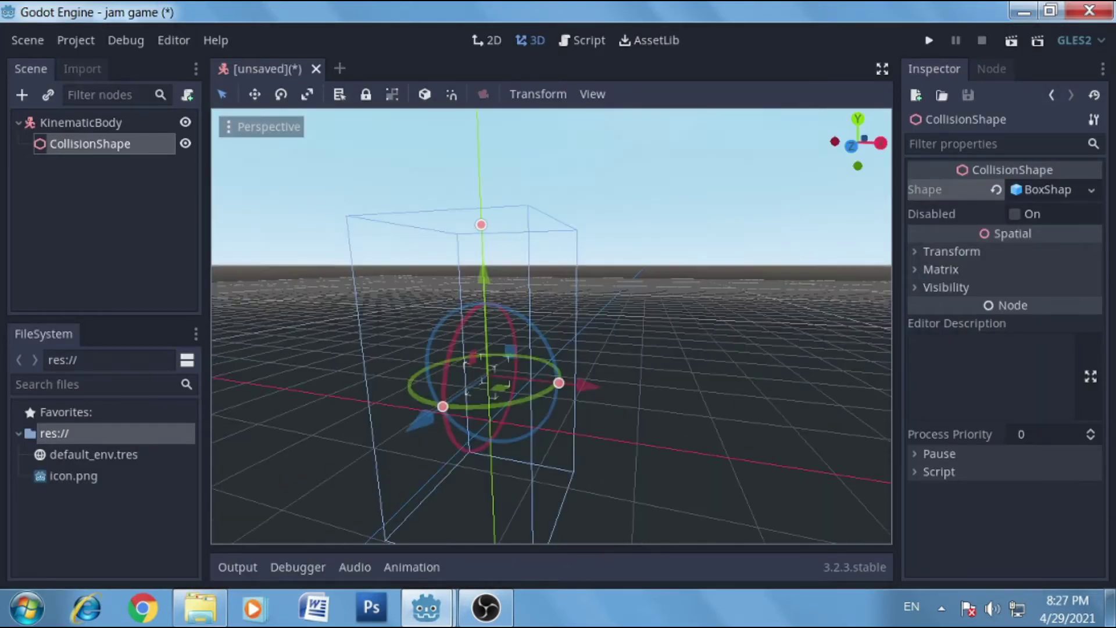
Add an empty MeshInstance as another child of the KinematicBody.
click(80, 123)
click(23, 95)
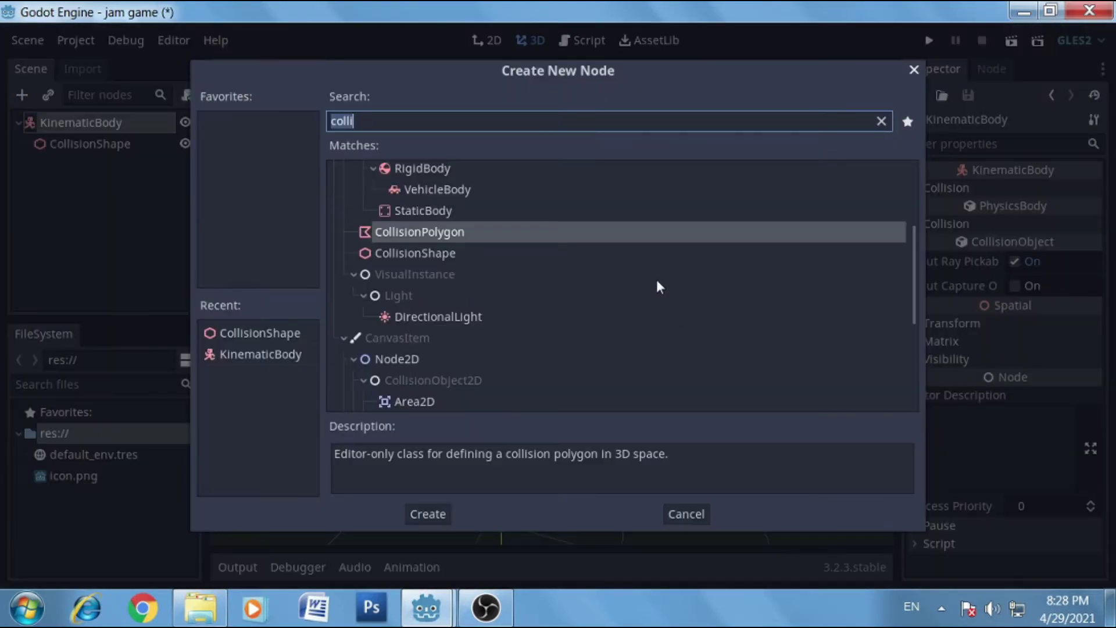
key(BackSpace)
text(mesh)
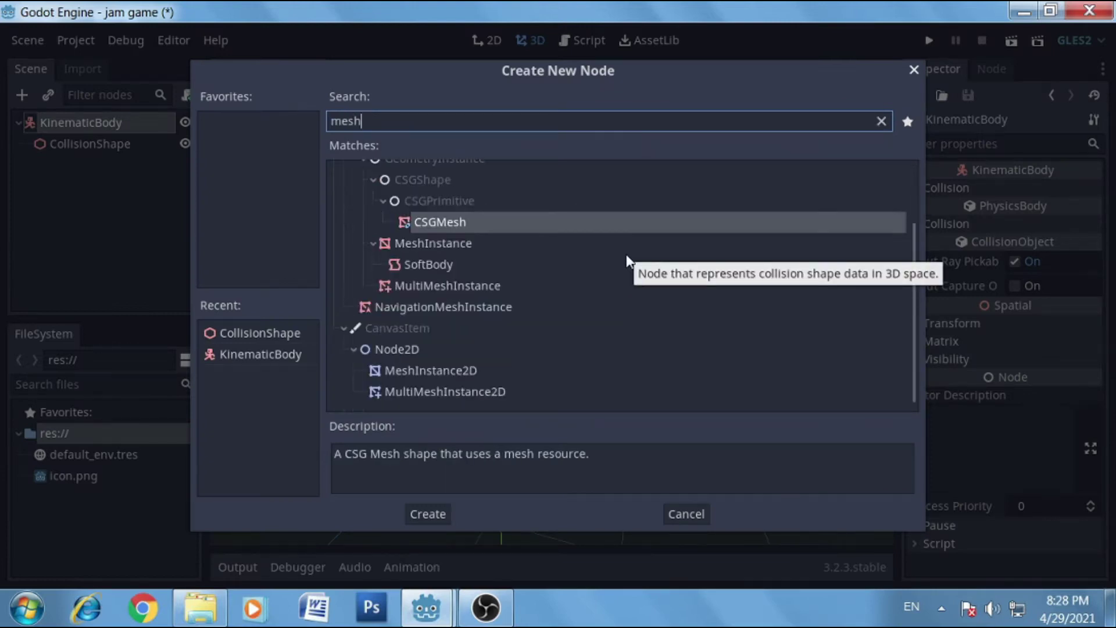
click(482, 288)
click(464, 242)
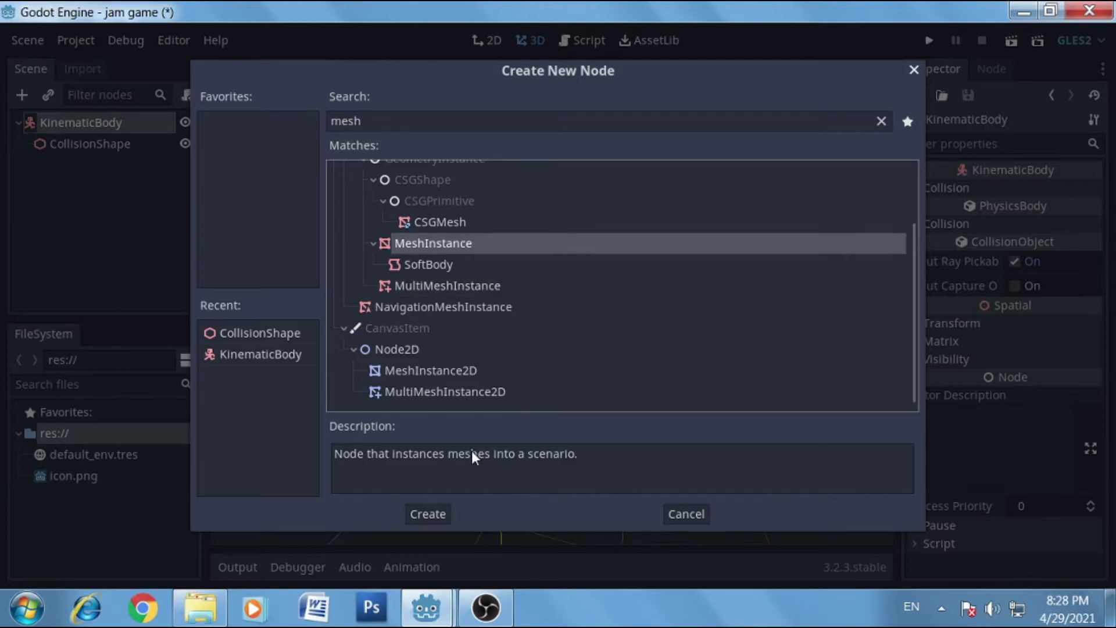
click(418, 512)
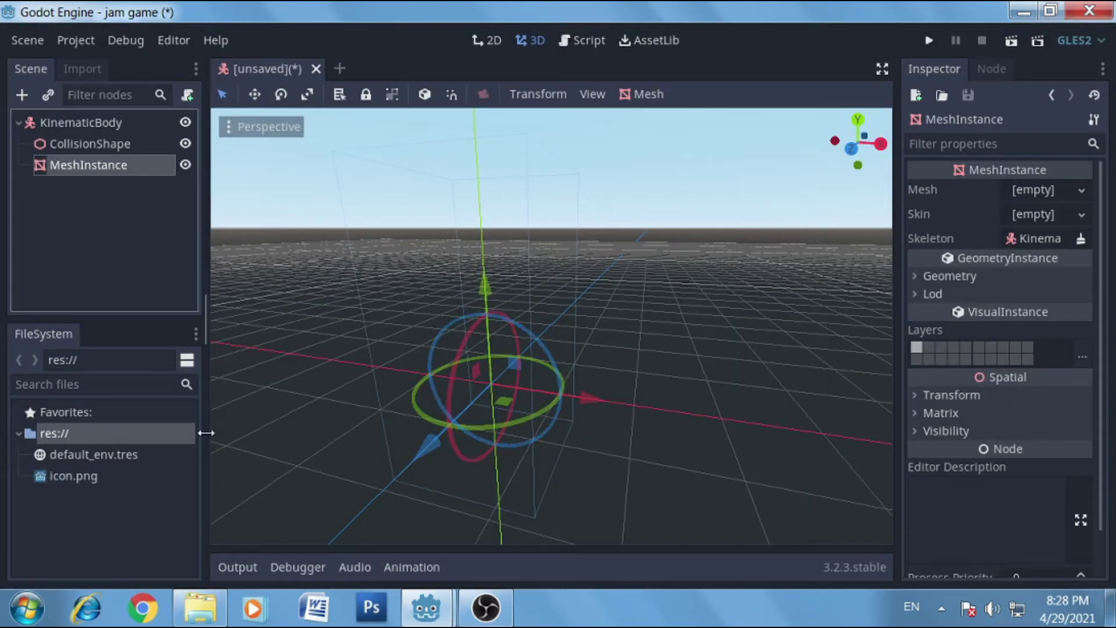
Give the MeshInstance a new CubeMesh and expand its Transform values.
click(1059, 189)
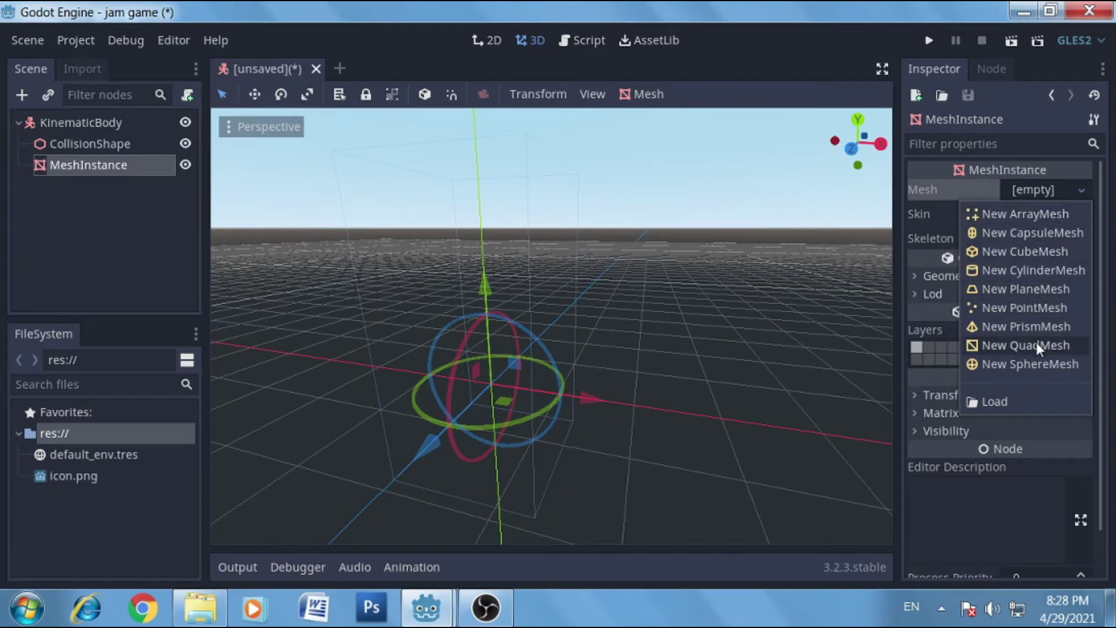
click(1038, 251)
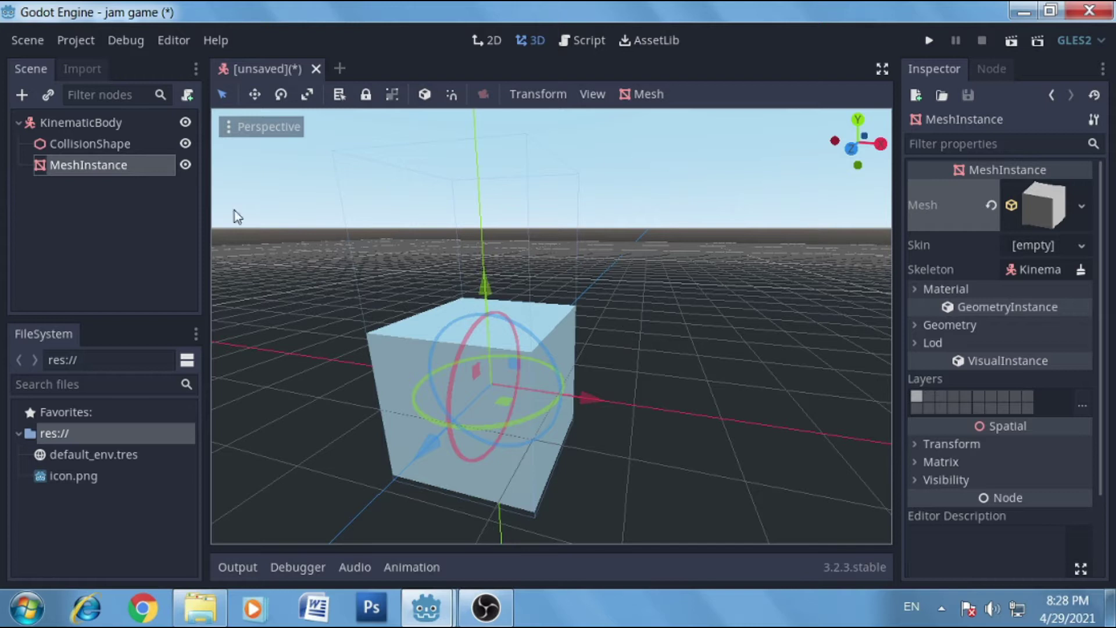
click(948, 445)
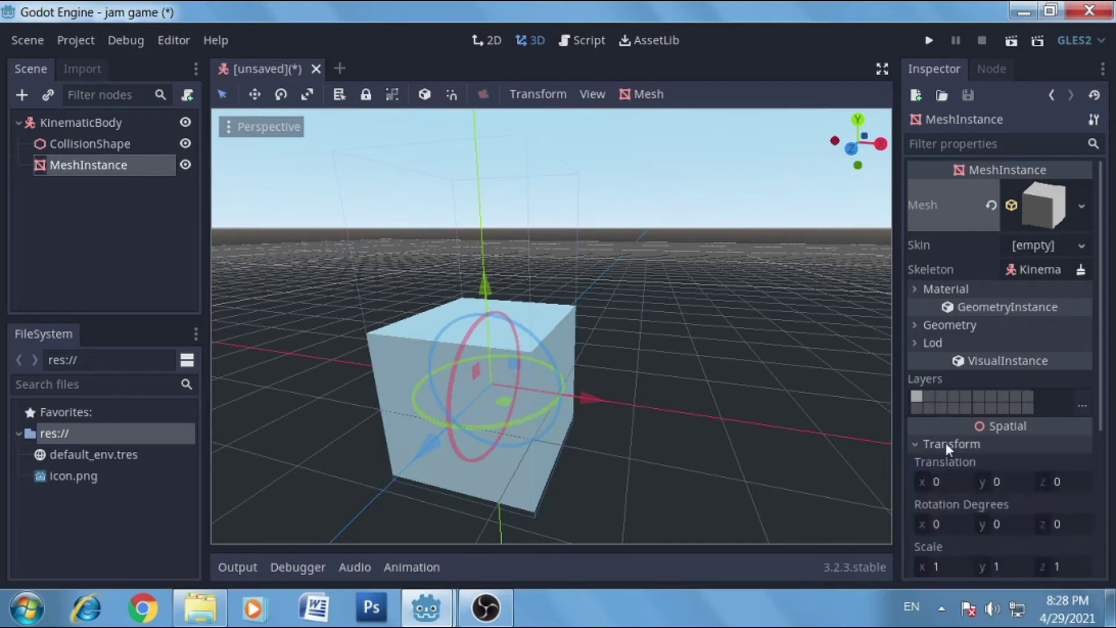
Set the cube's Y scale to 2, correcting an initial value of 3.
click(1017, 565)
text(3)
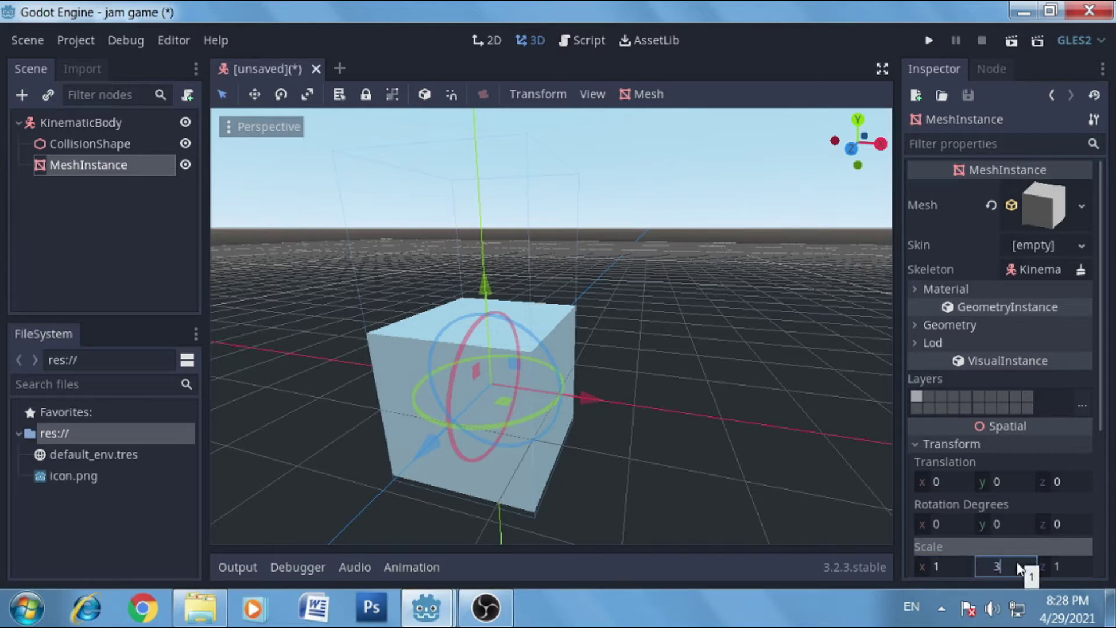
key(Return)
scroll(582, 362, down, 5)
scroll(582, 361, down, 2)
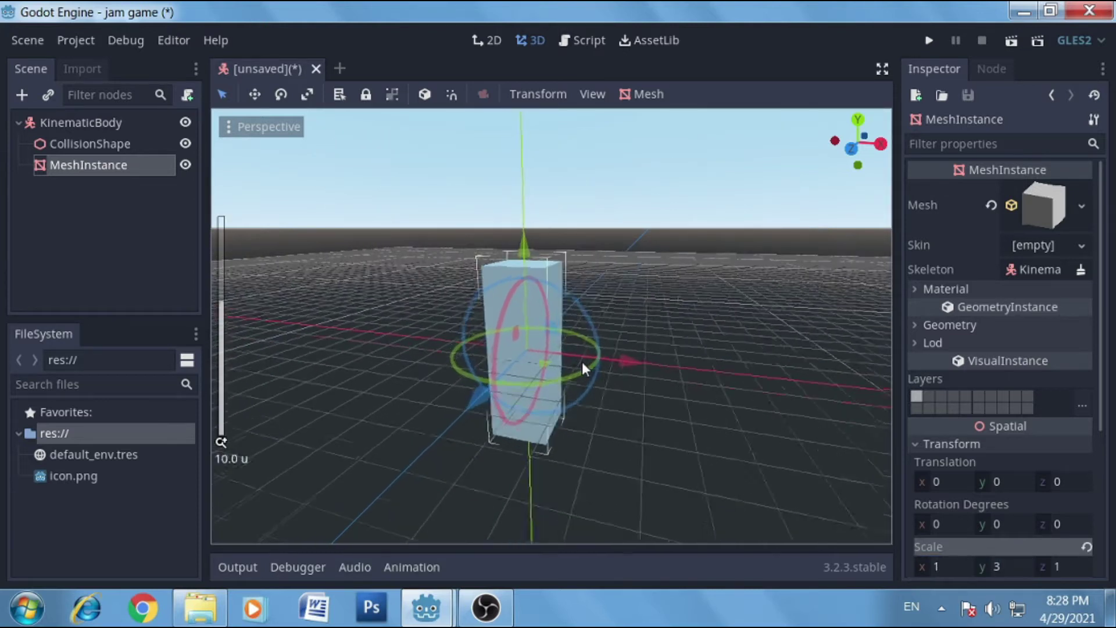
scroll(582, 362, up, 6)
click(1001, 558)
text(2)
key(Return)
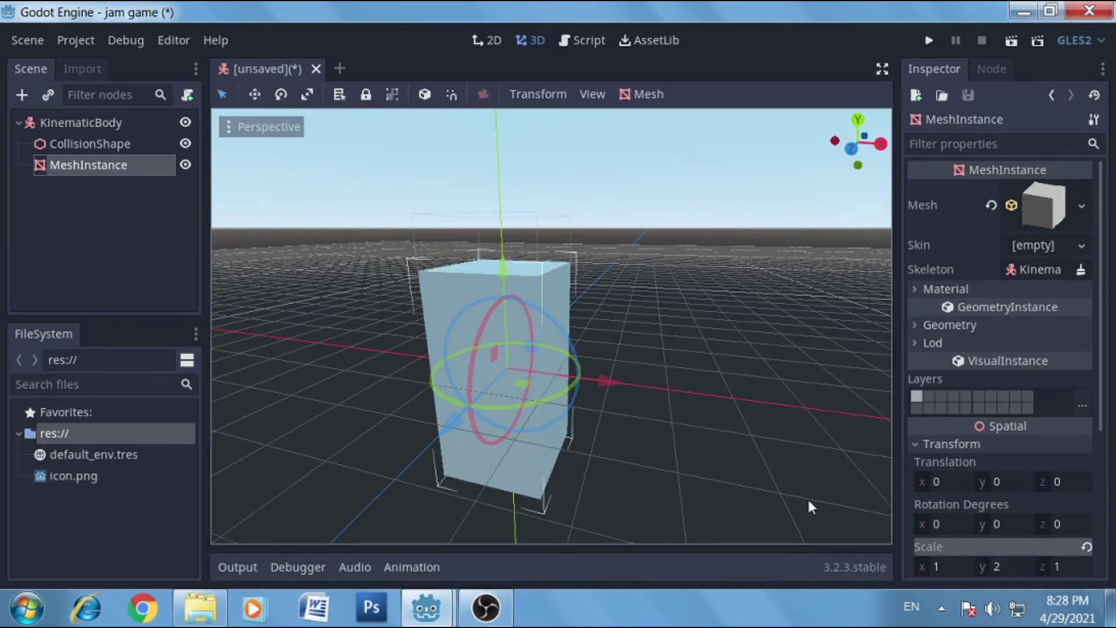
scroll(735, 423, down, 4)
scroll(734, 417, up, 6)
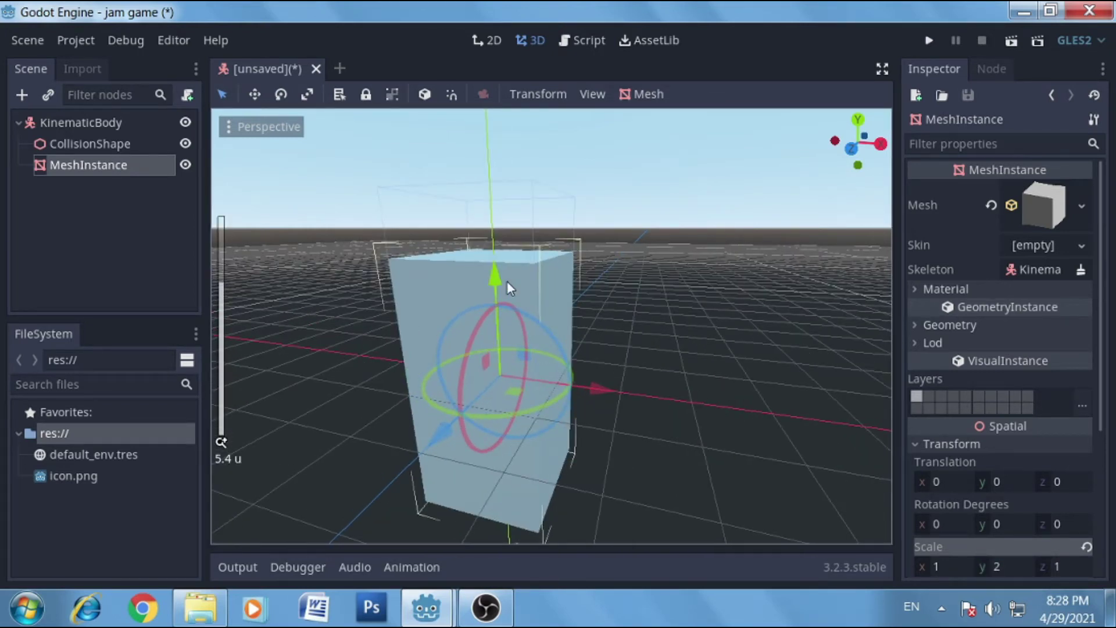
Raise the cube to about 0.95 on Y and orbit to check it.
drag(497, 277, 501, 211)
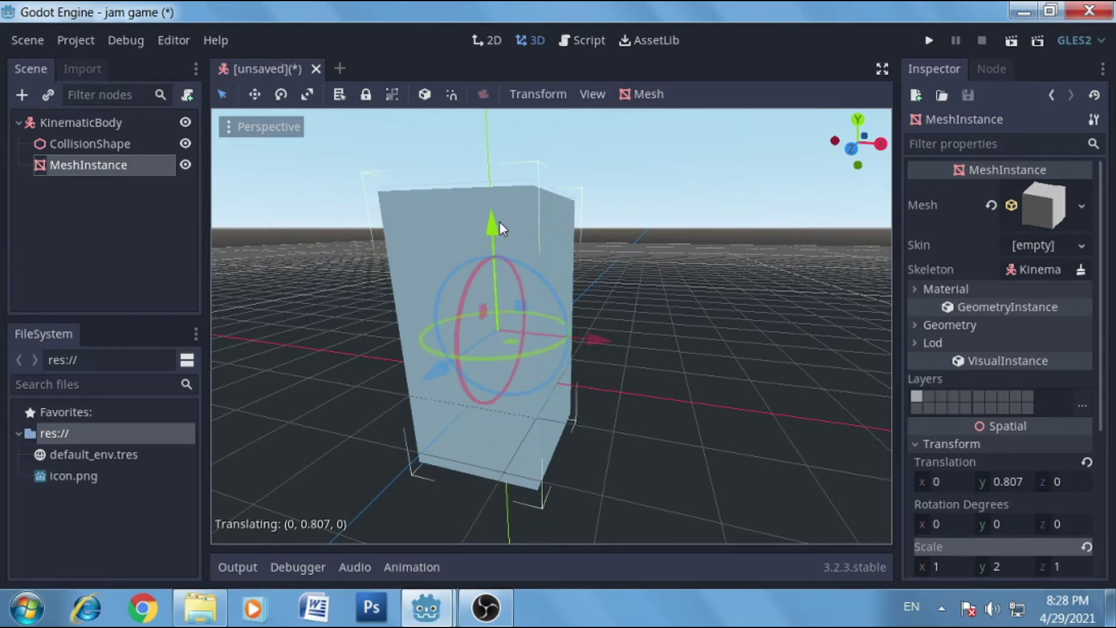
scroll(749, 318, down, 3)
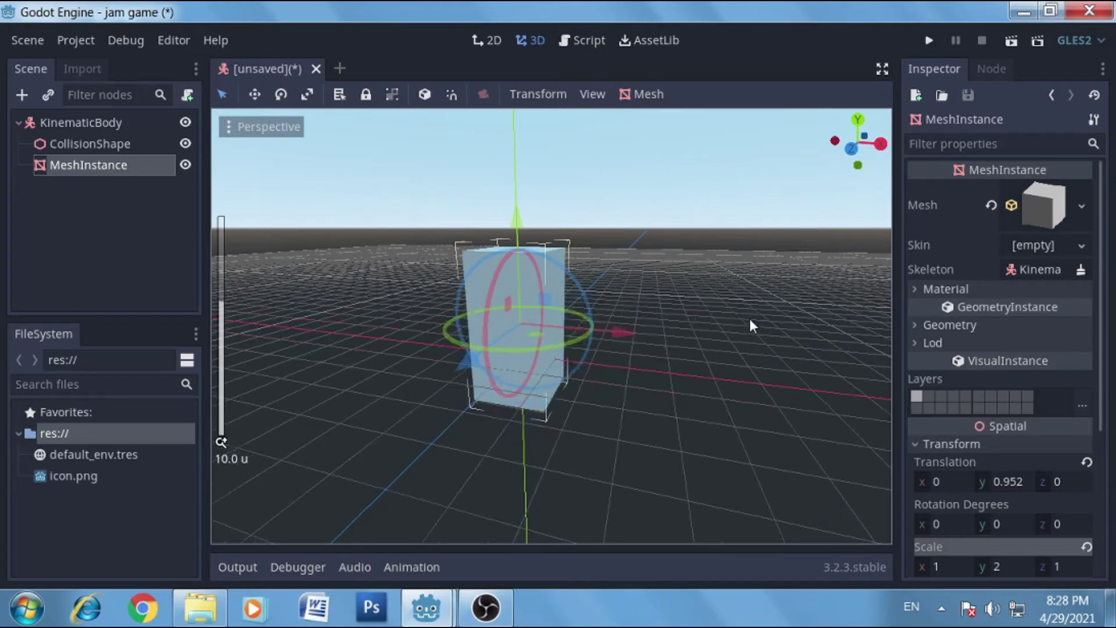
mouse_move(749, 318)
middle_down()
mouse_move(221, 442)
mouse_move(742, 324)
mouse_move(727, 193)
mouse_move(700, 344)
mouse_move(685, 331)
mouse_move(737, 282)
mouse_move(687, 347)
mouse_move(758, 226)
mouse_move(752, 273)
mouse_move(716, 349)
mouse_move(646, 277)
mouse_move(677, 302)
middle_up()
Select the KinematicBody root and cancel the Attach Script dialog for now.
click(135, 145)
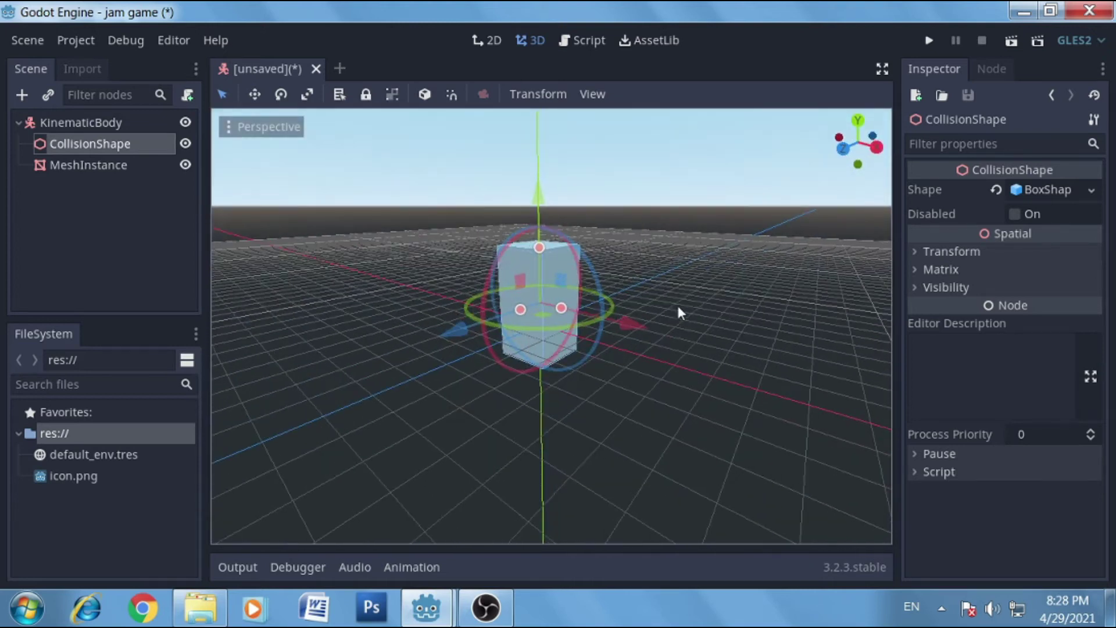
scroll(706, 300, up, 1)
scroll(705, 296, down, 2)
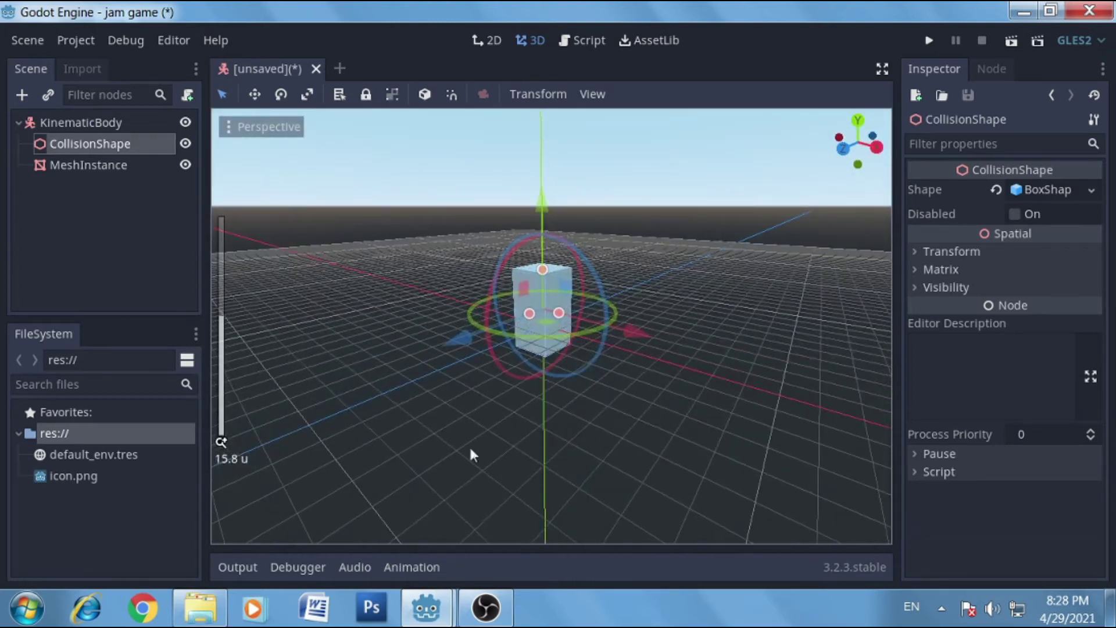
click(119, 125)
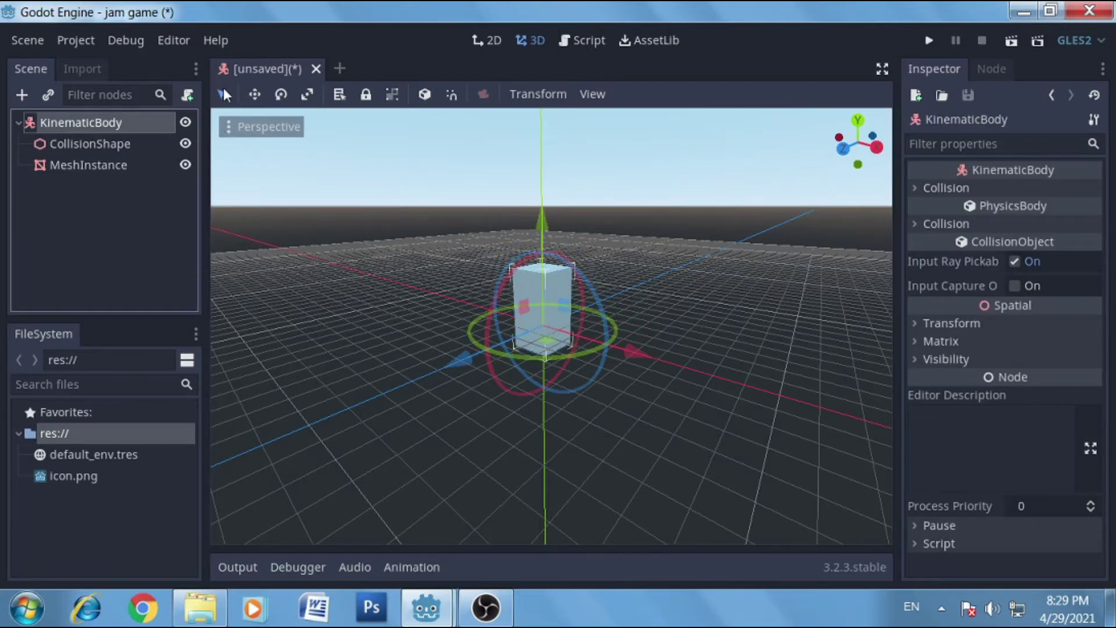
click(188, 96)
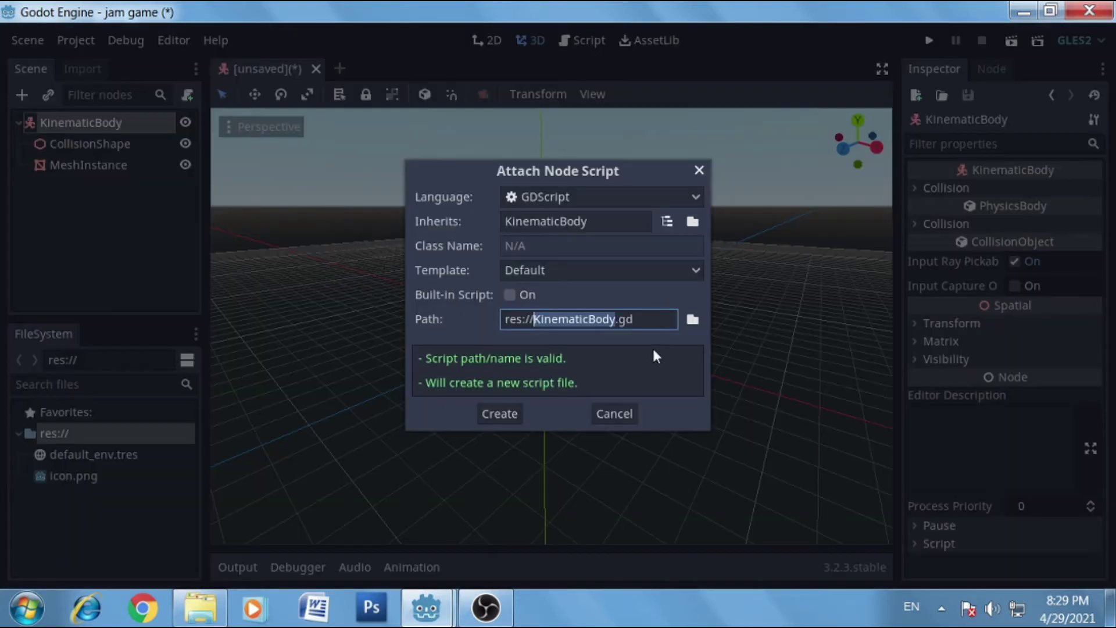
click(613, 415)
Rename the KinematicBody root node to 'alex' and start saving the scene.
click(108, 118)
click(110, 118)
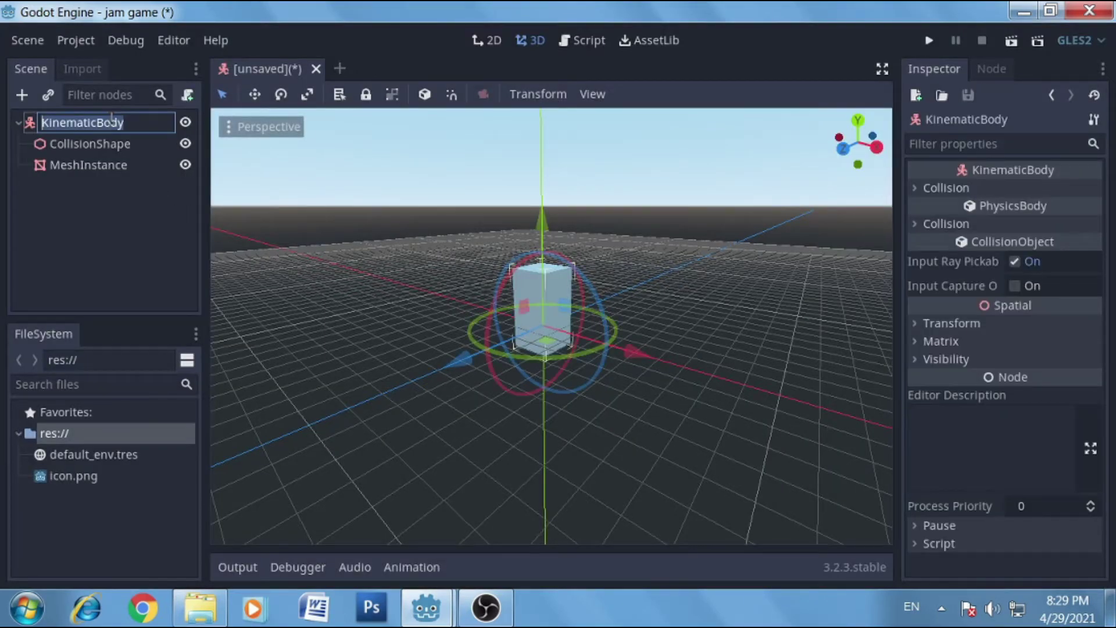
key(BackSpace)
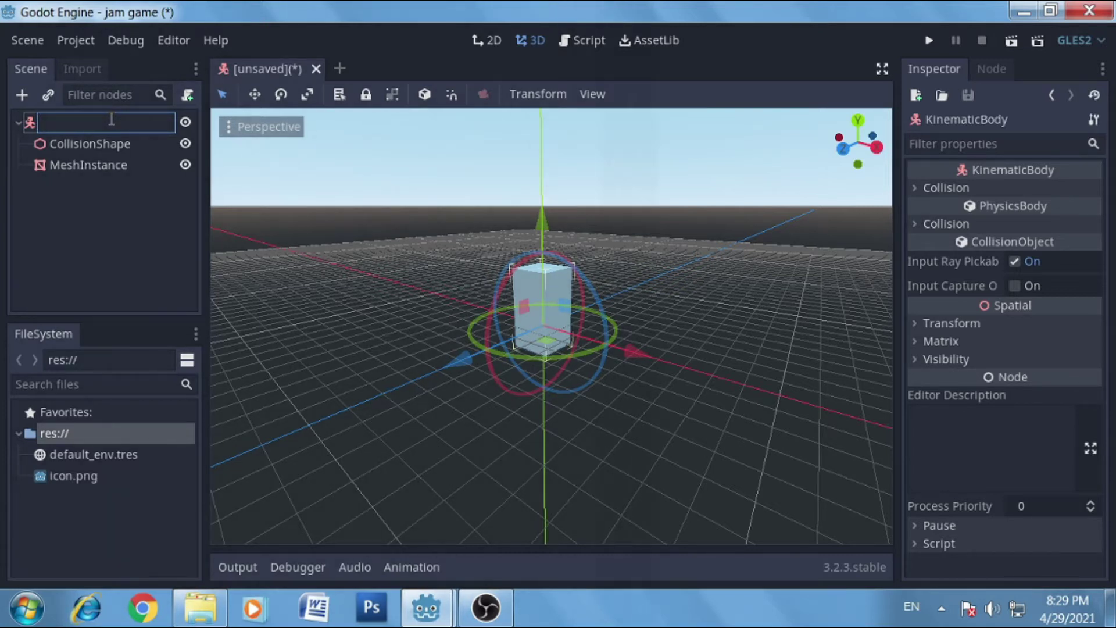
text(alex)
click(110, 256)
click(114, 118)
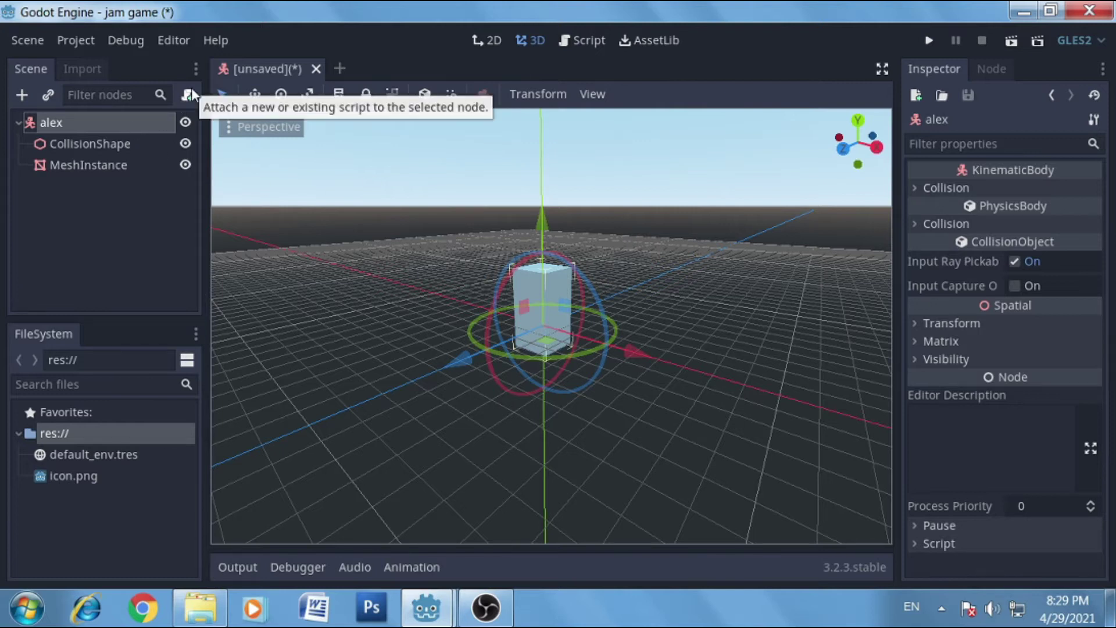
key(ctrl+s)
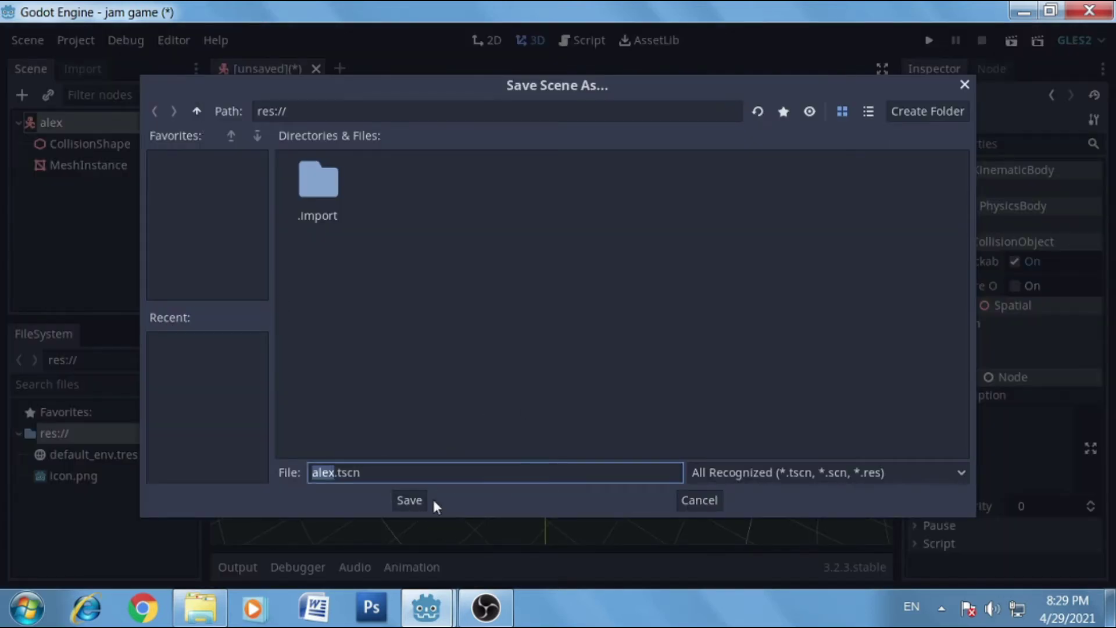
Save the scene as alex.tscn inside a newly created 'scenes' folder.
click(914, 120)
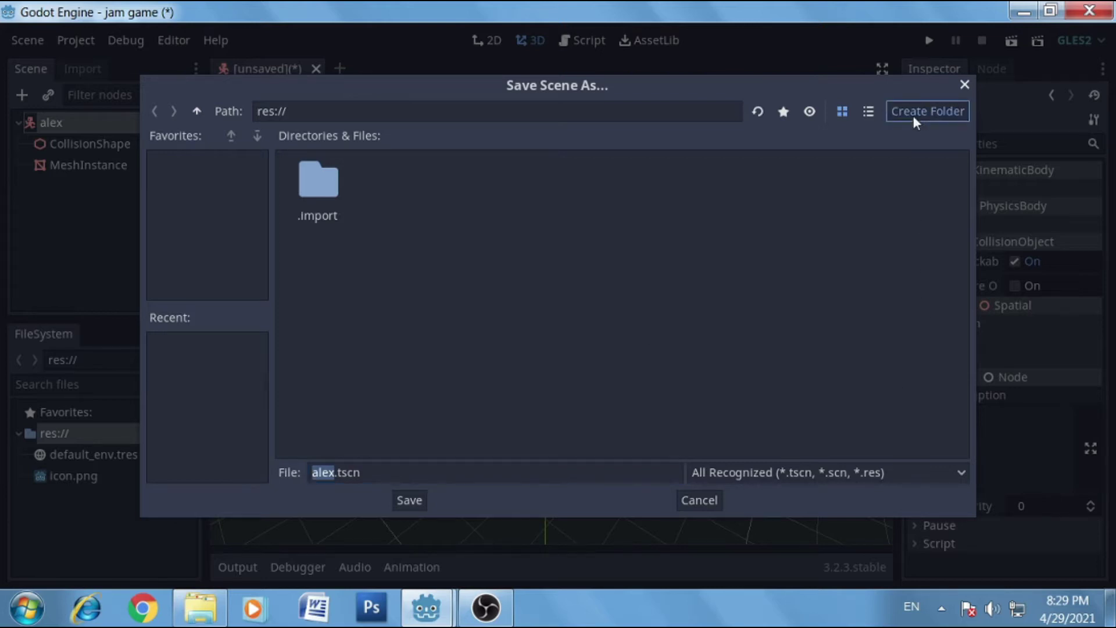
text(scenes)
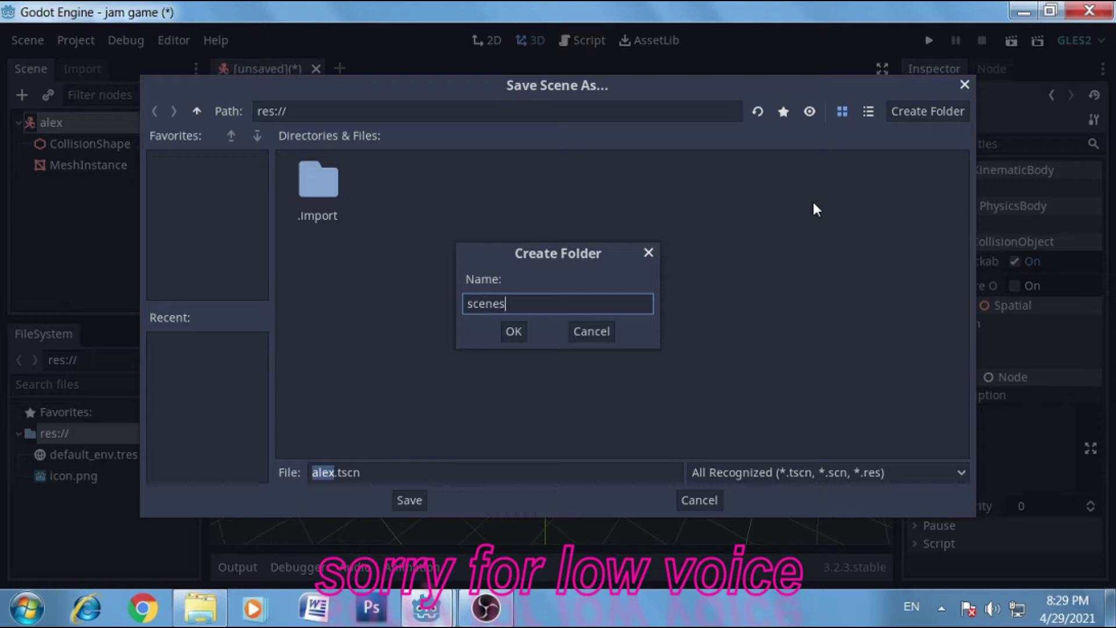
click(514, 331)
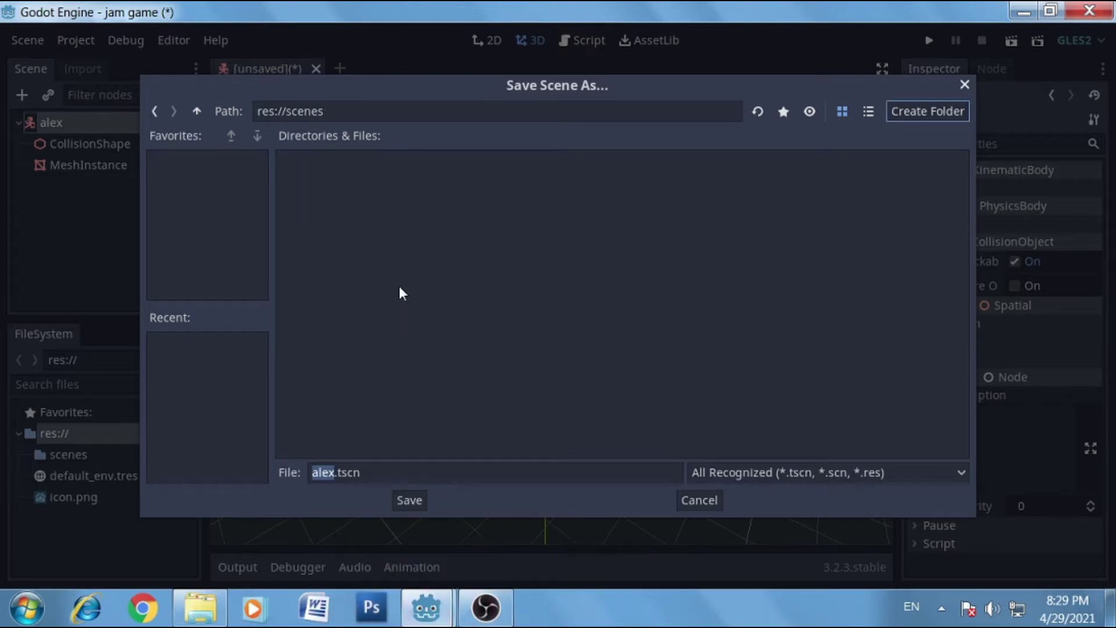
click(410, 500)
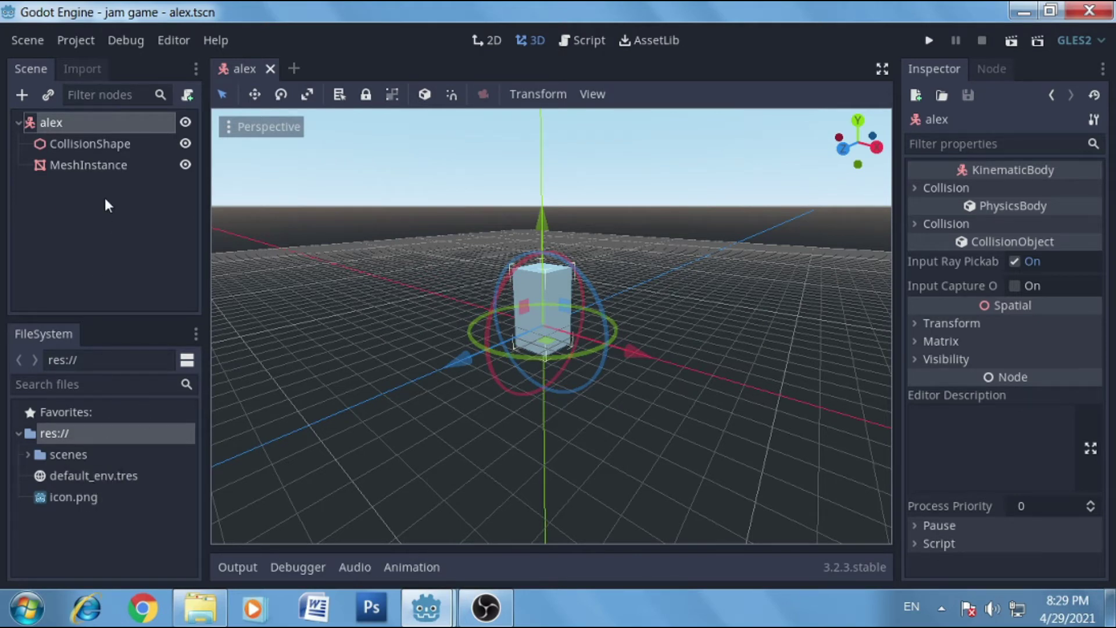
Attach a new alex.gd script to alex, saved in a new res://script folder.
click(192, 94)
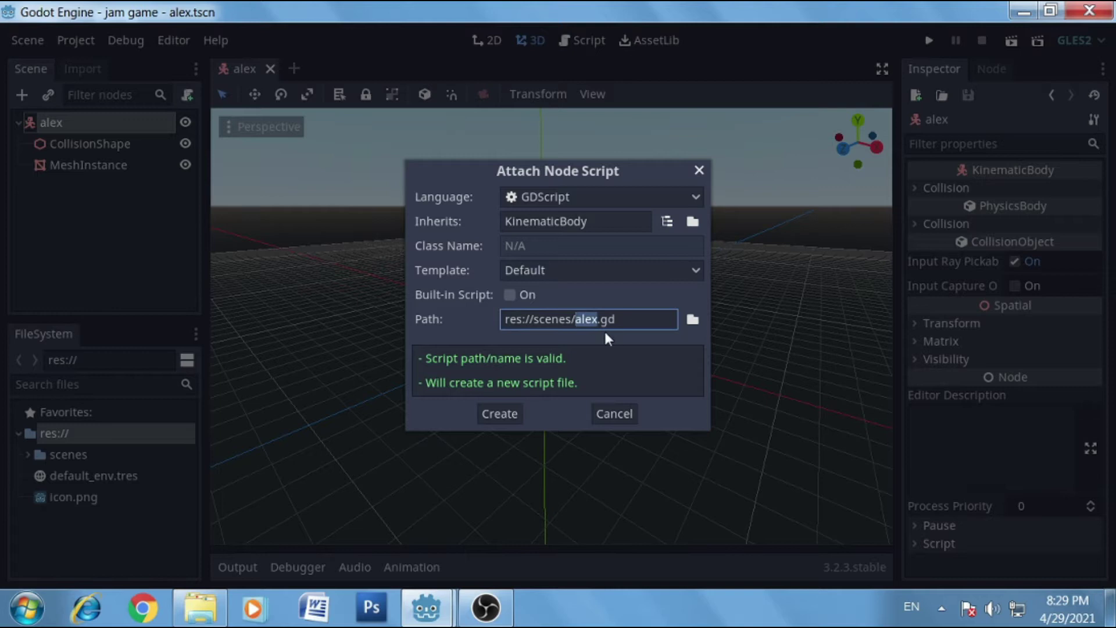
click(694, 318)
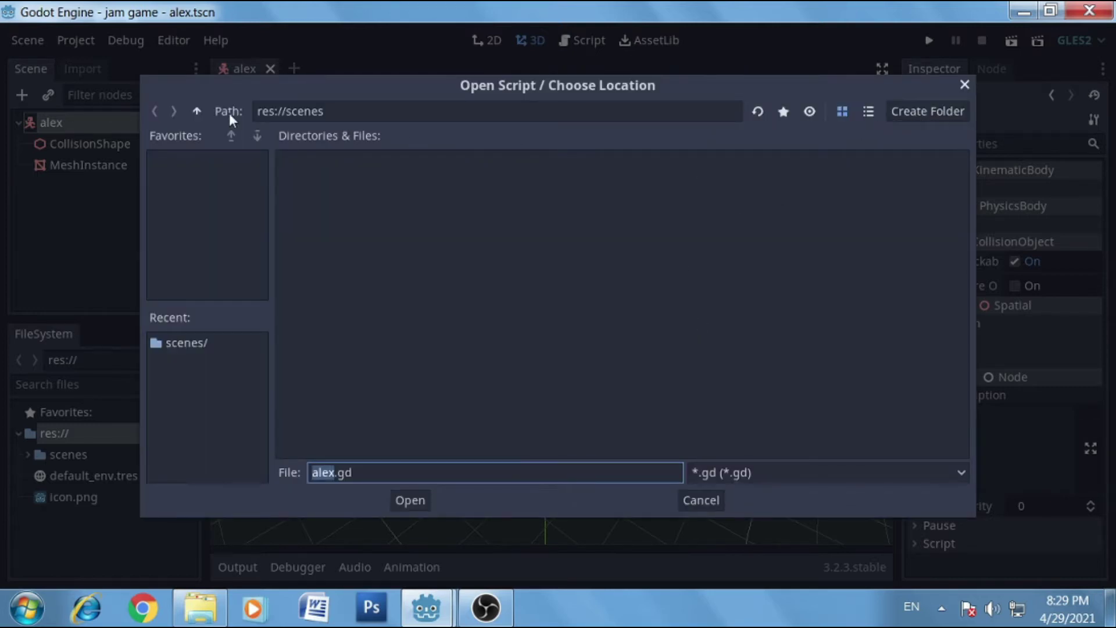
click(199, 112)
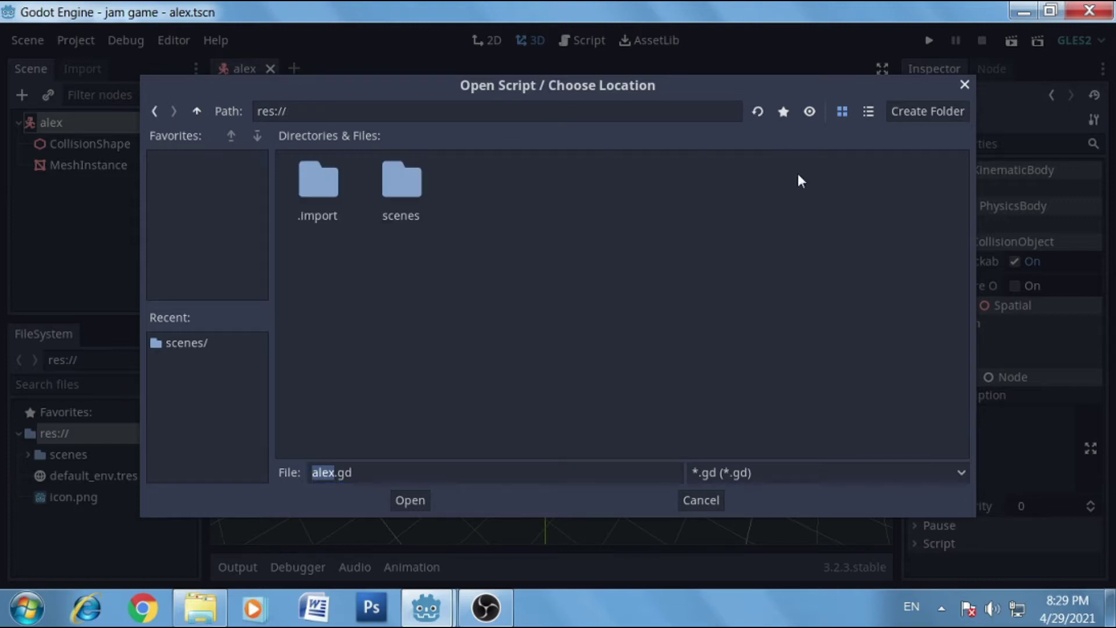
click(941, 108)
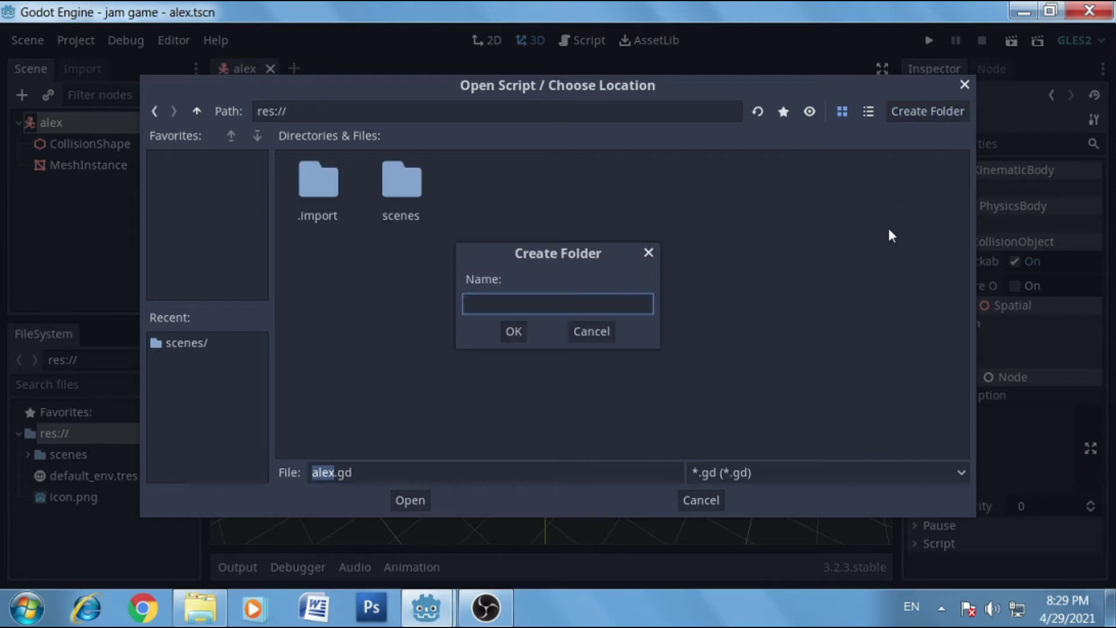
text(script)
click(512, 331)
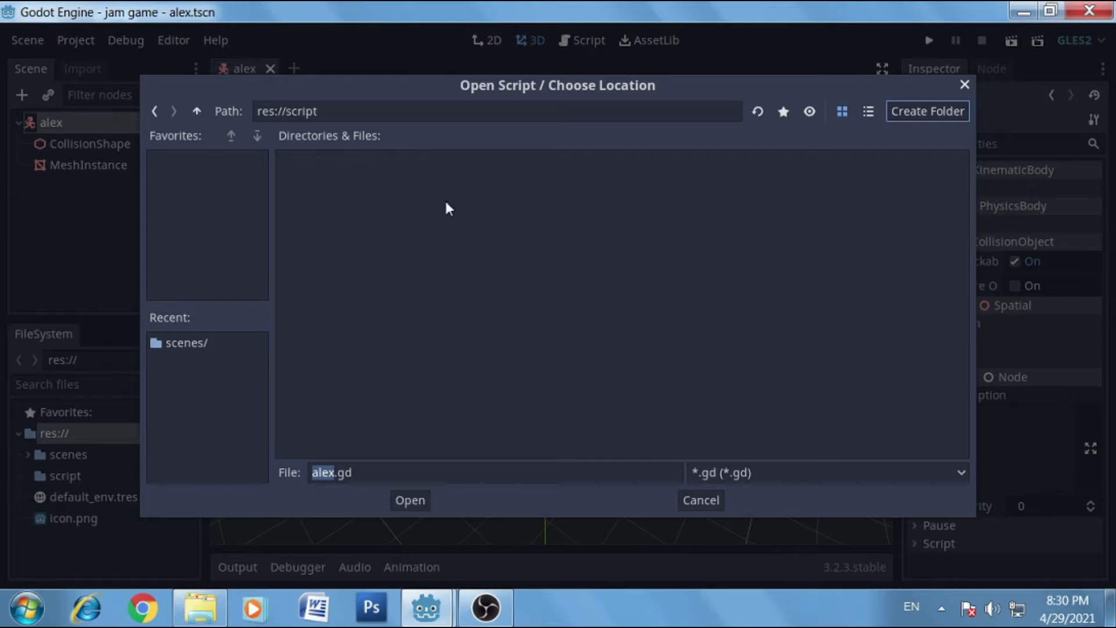
click(410, 499)
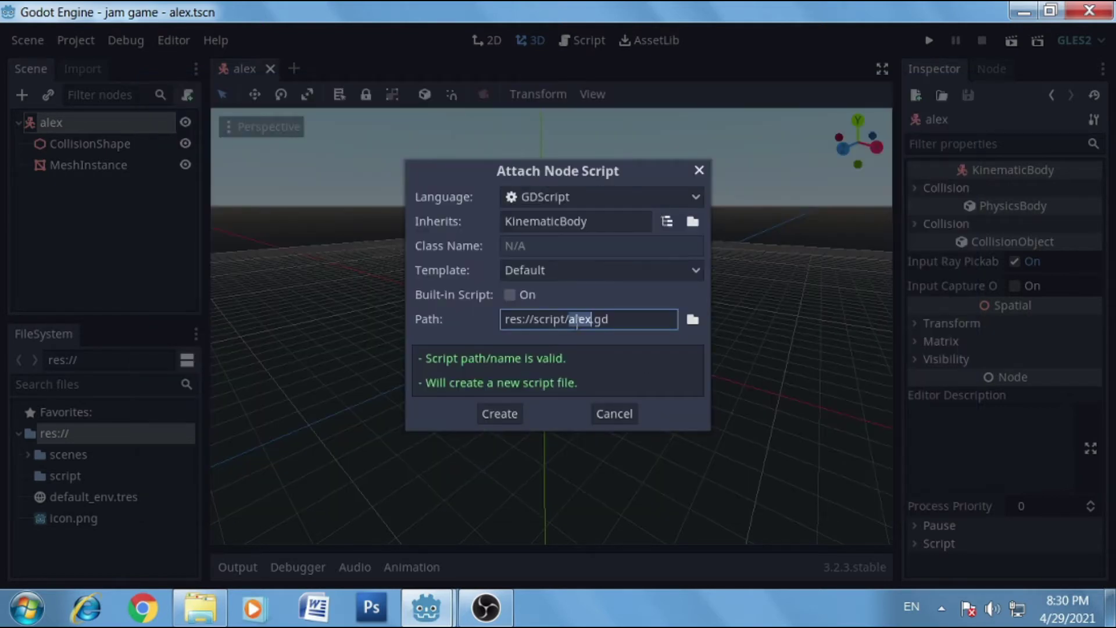
click(515, 417)
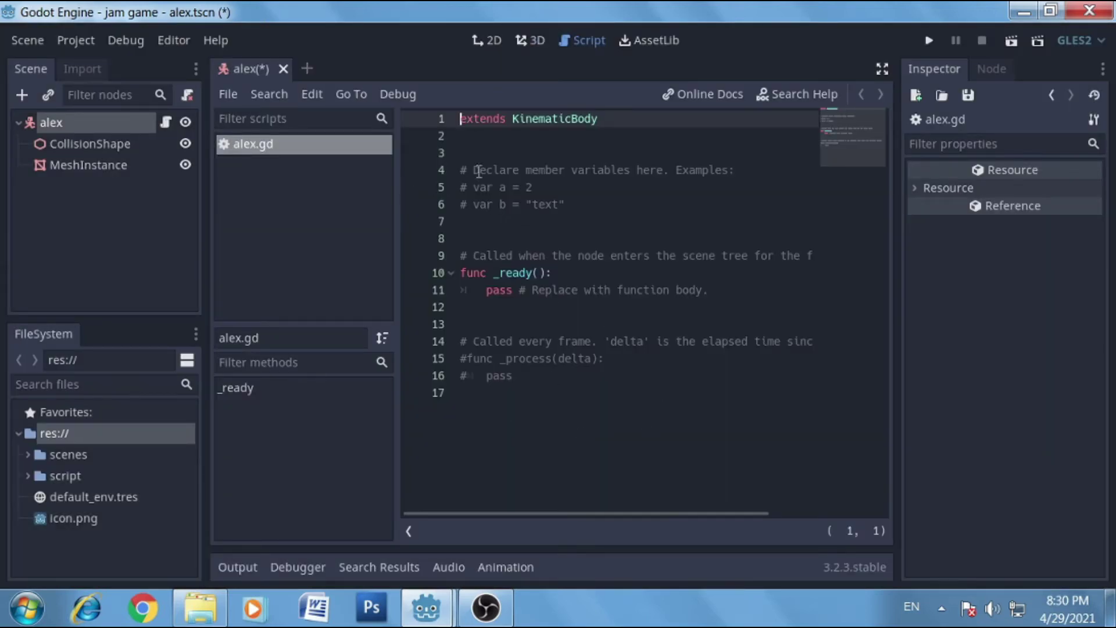
Delete template comments and the ready function from alex.gd, keeping only extends KinematicBody.
drag(464, 172, 723, 388)
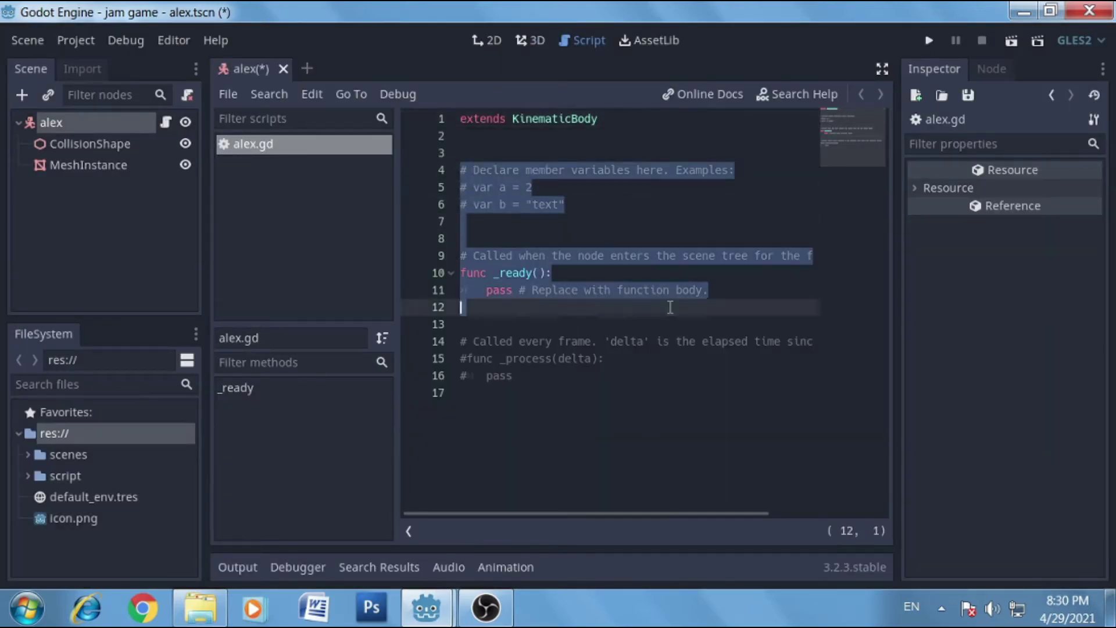
key(BackSpace)
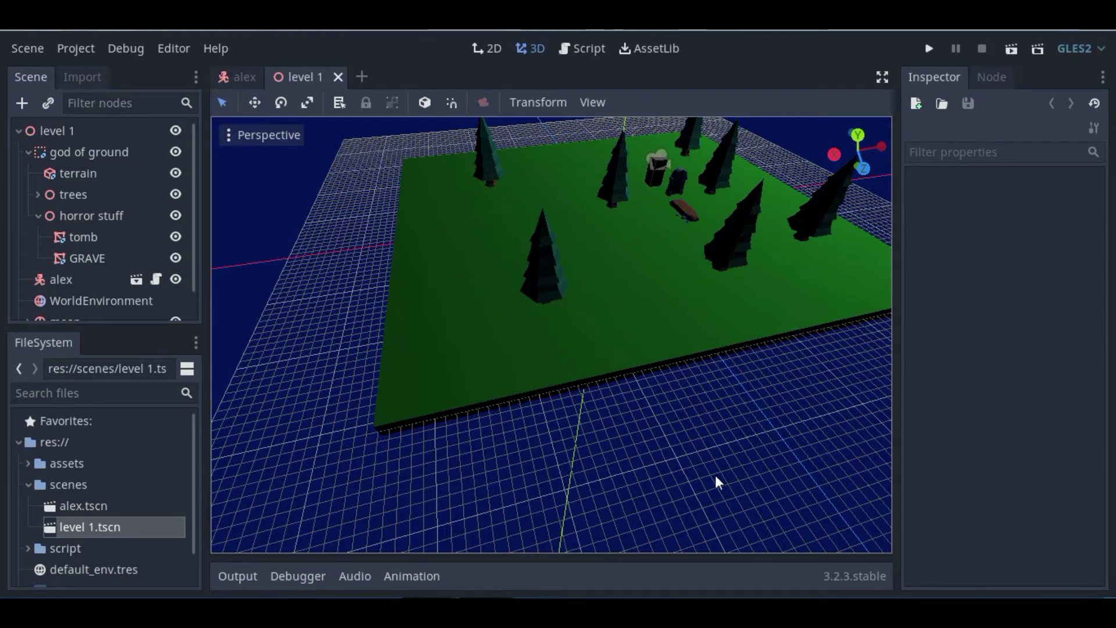
scroll(683, 233, down, 10)
scroll(683, 233, up, 10)
scroll(683, 232, down, 7)
scroll(684, 233, up, 4)
scroll(682, 233, up, 2)
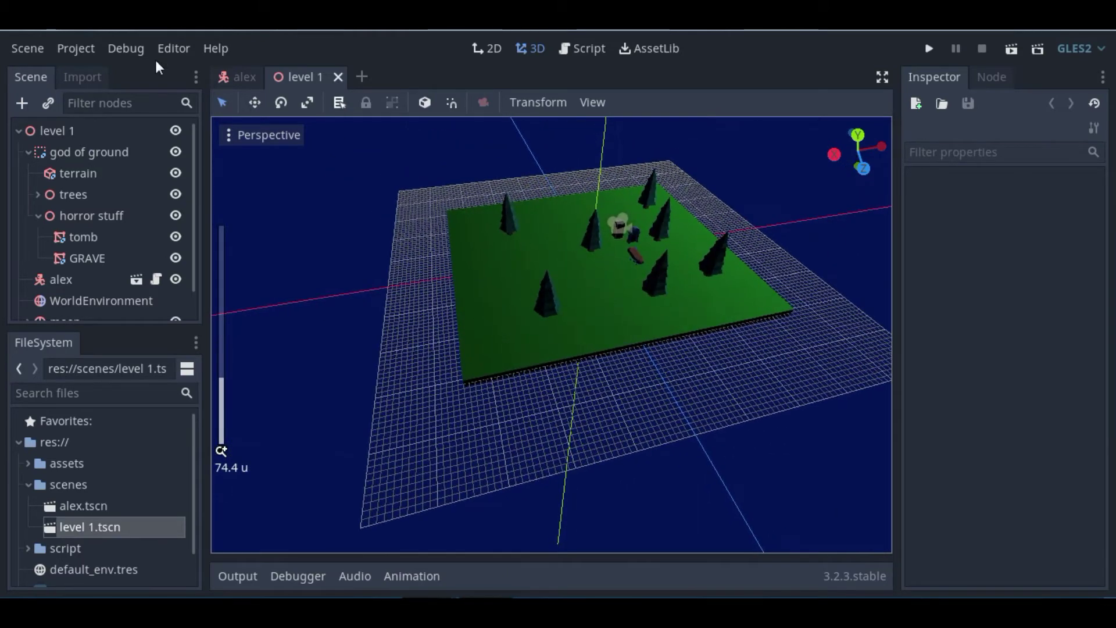
click(256, 77)
scroll(432, 319, down, 5)
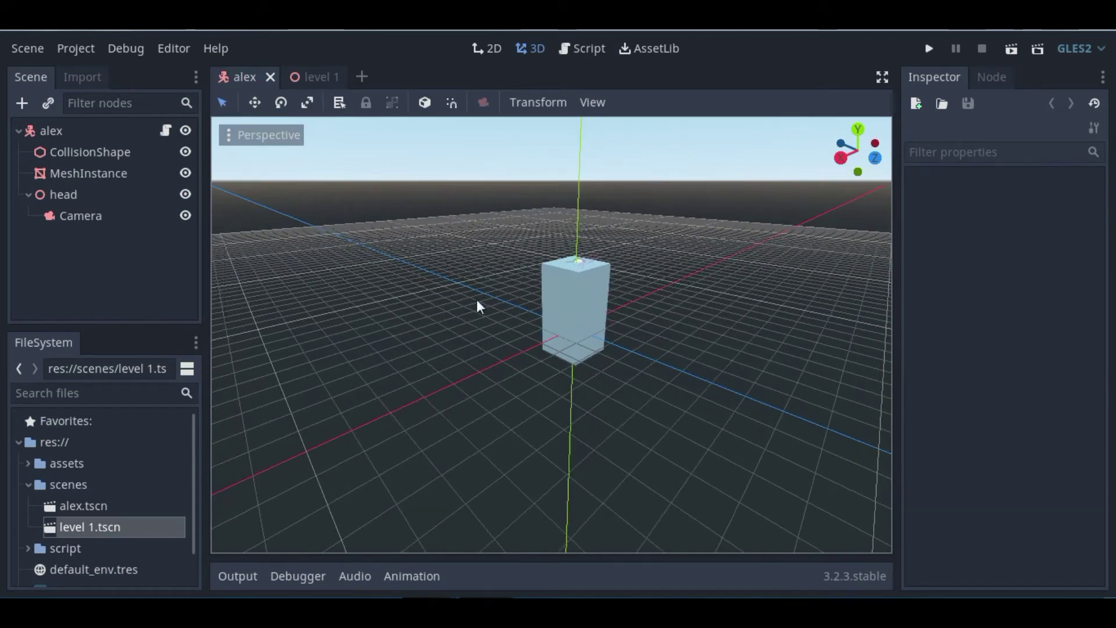
click(93, 154)
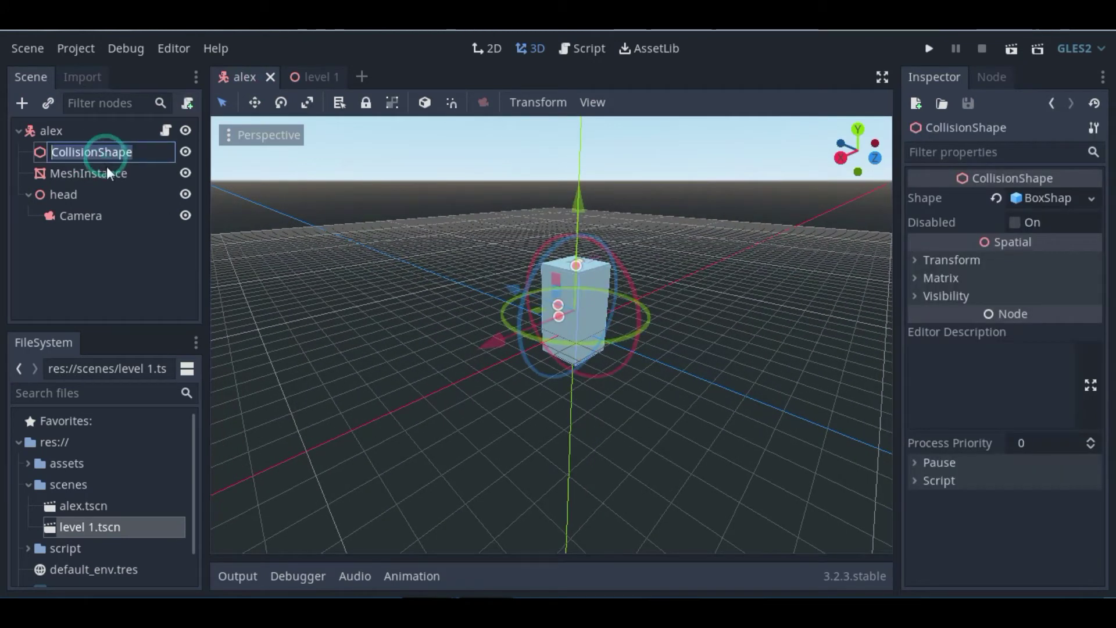
click(110, 174)
click(98, 201)
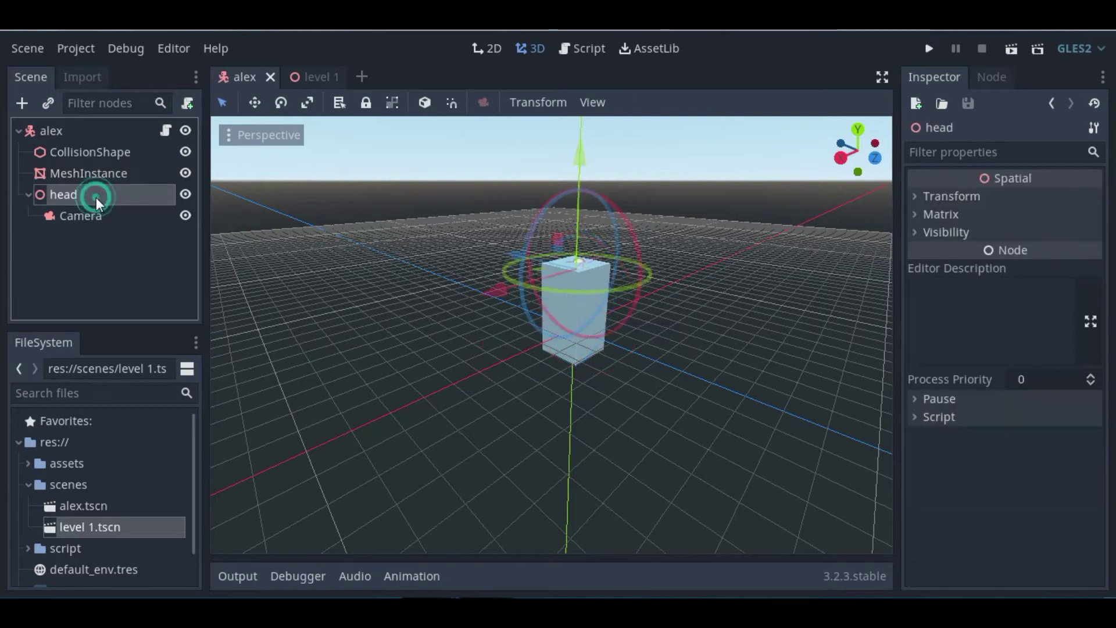
click(98, 224)
click(228, 159)
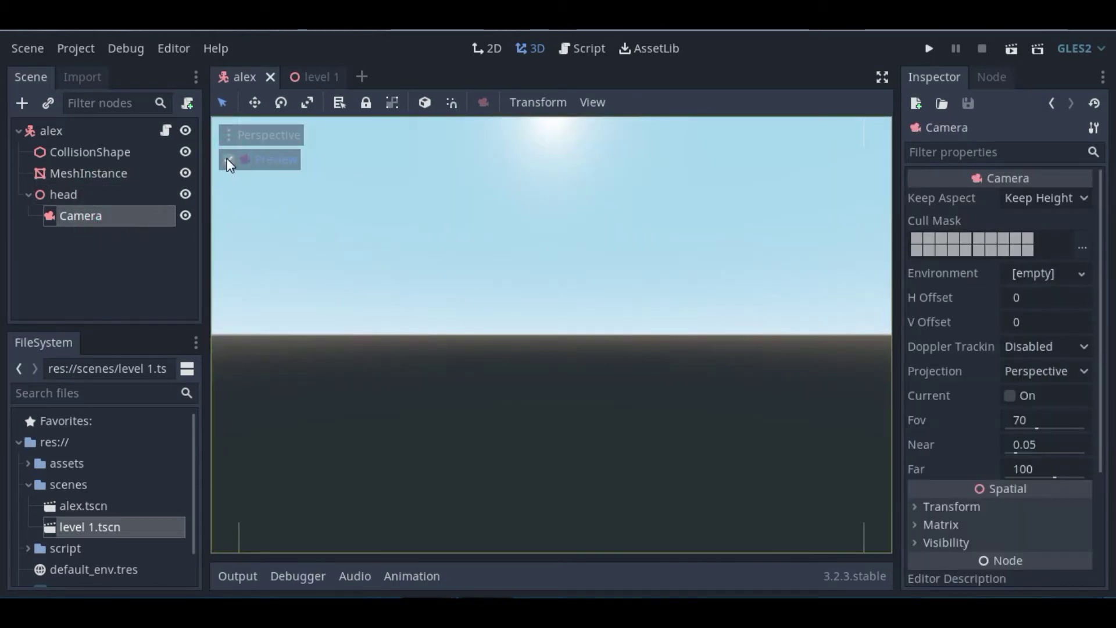
click(228, 159)
click(314, 78)
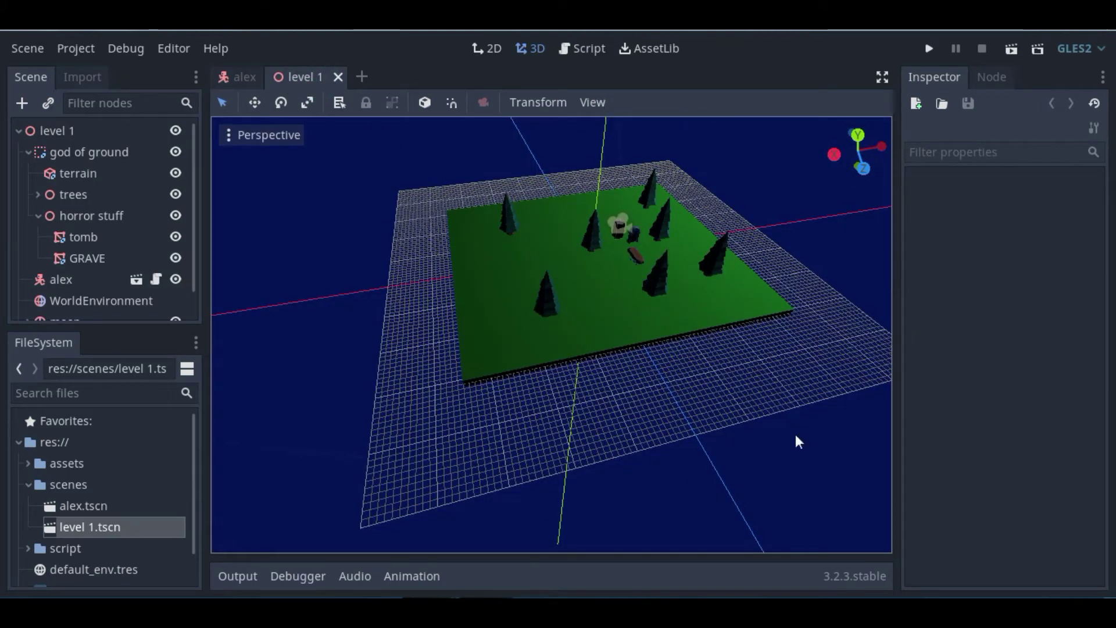
scroll(689, 282, up, 5)
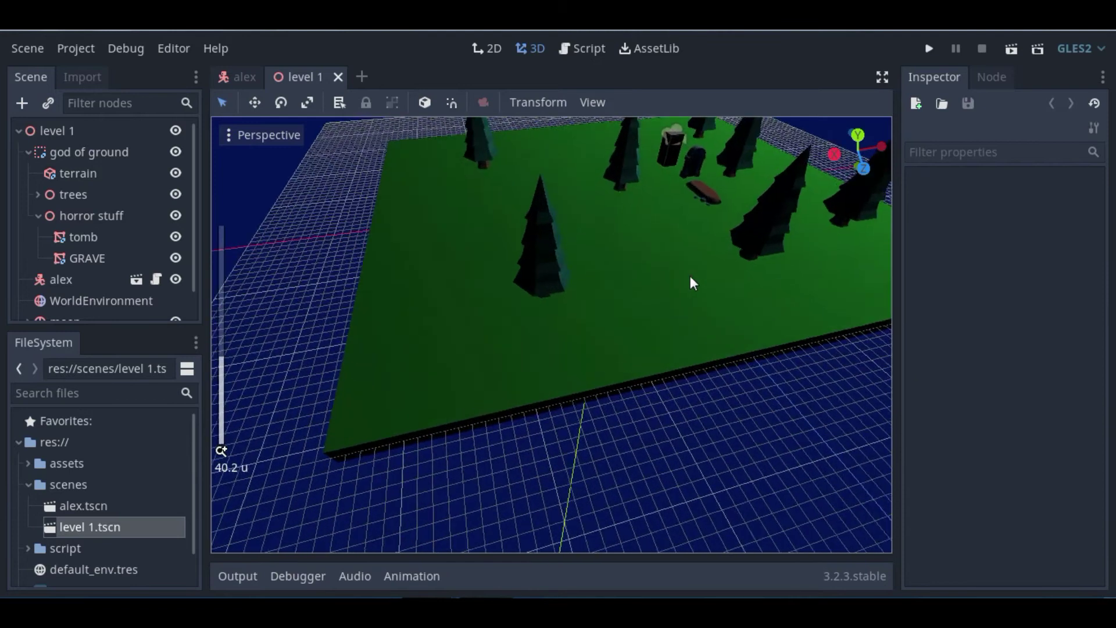
scroll(689, 282, up, 4)
scroll(689, 279, down, 4)
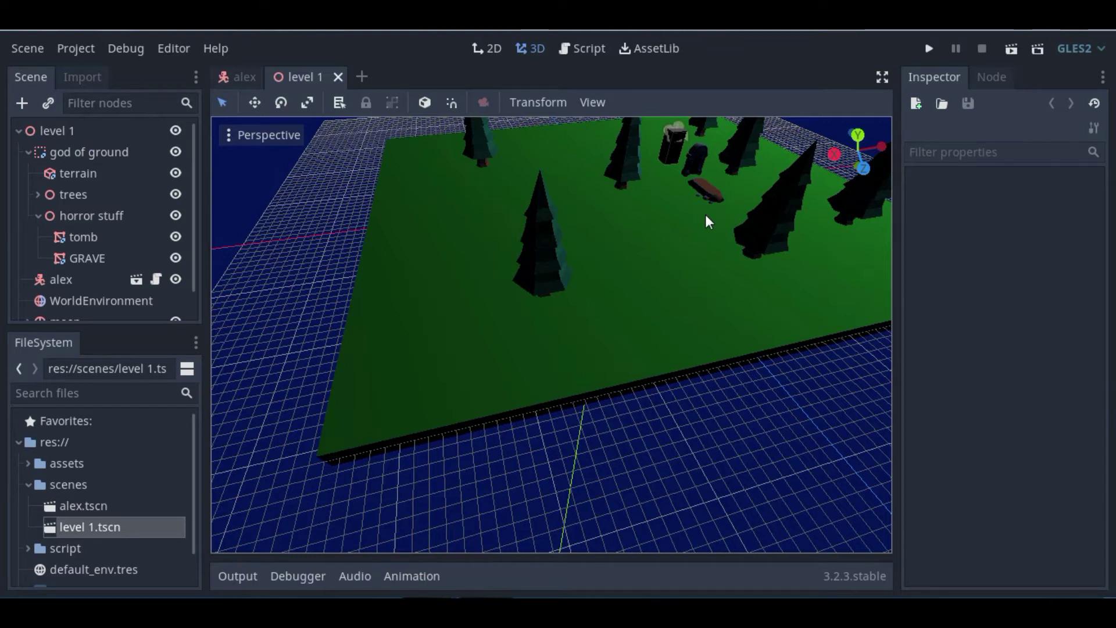
scroll(708, 221, down, 2)
scroll(709, 221, down, 6)
scroll(756, 209, up, 6)
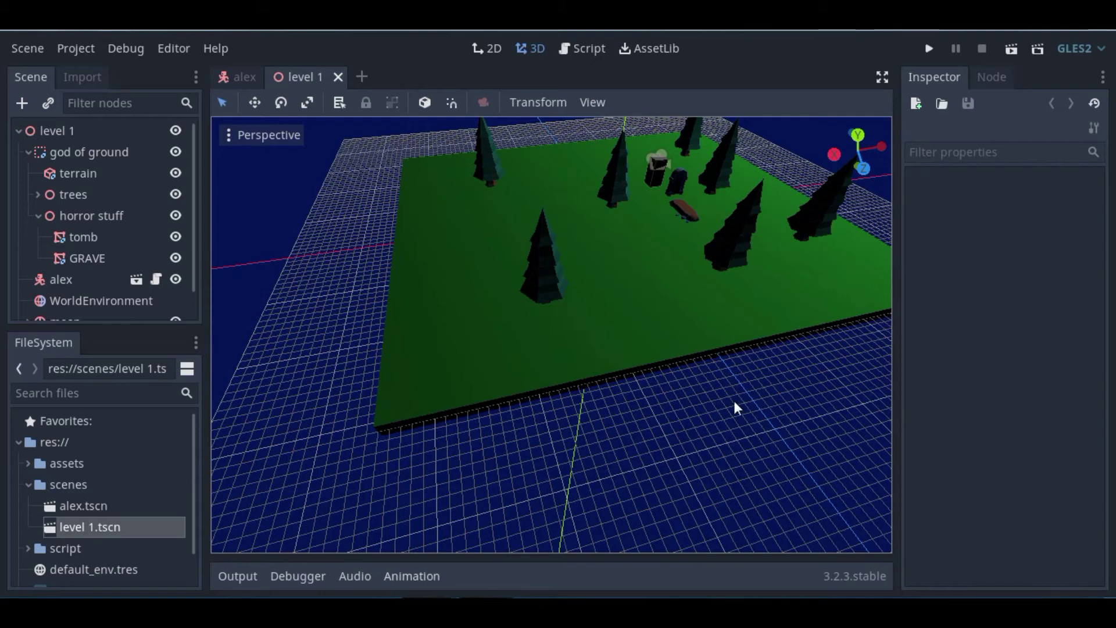
scroll(735, 407, down, 5)
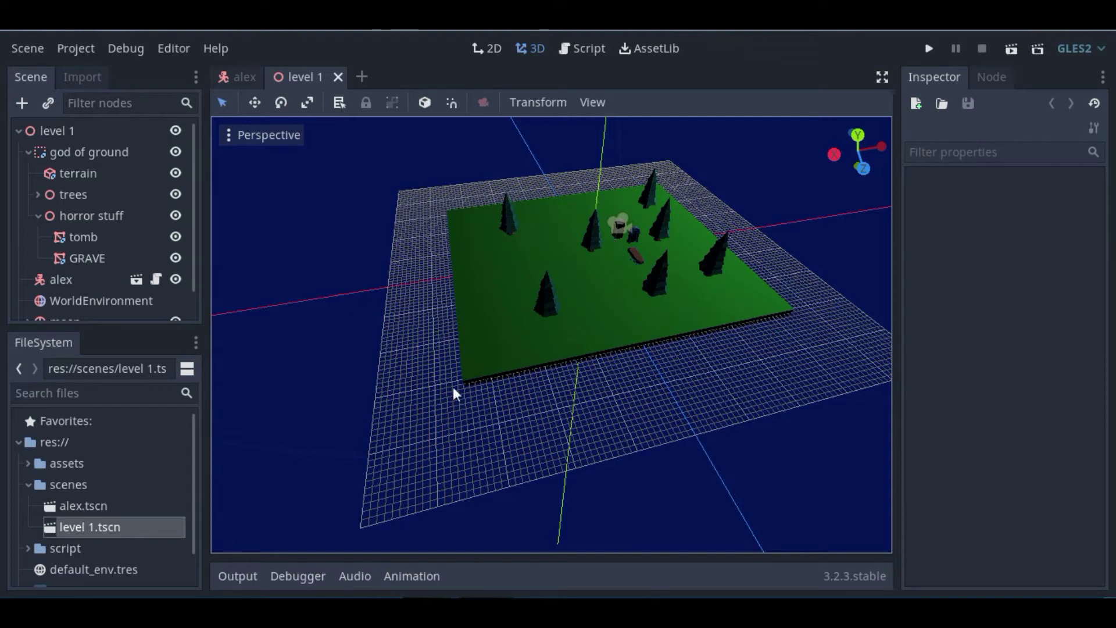
scroll(504, 351, down, 4)
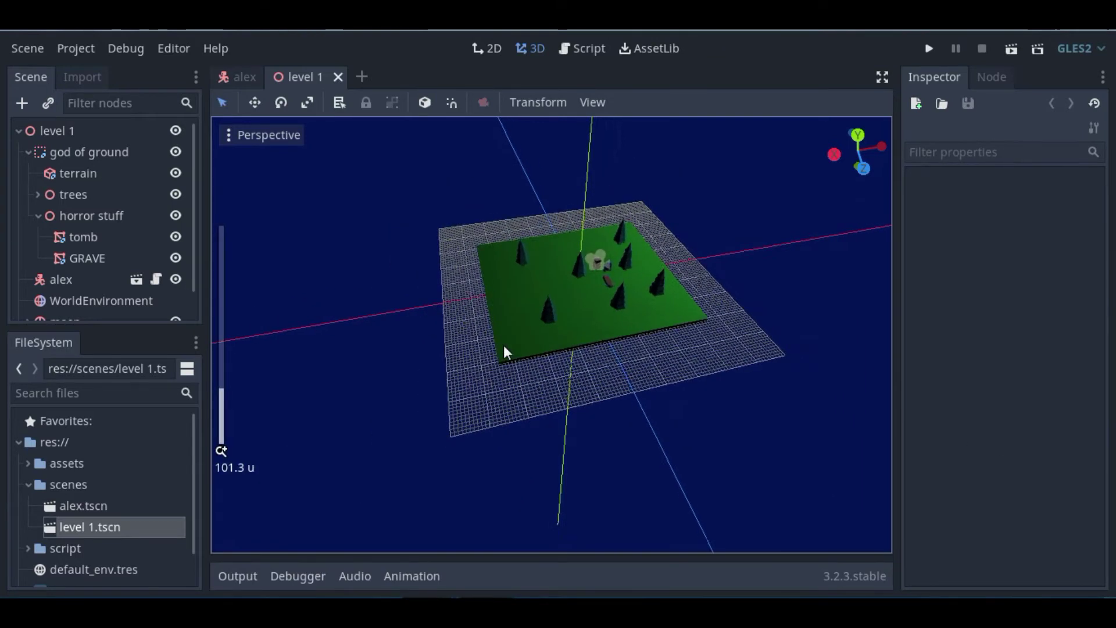
scroll(506, 352, up, 2)
Play-test the forest level, close the game window, and return to the alex scene.
click(1016, 49)
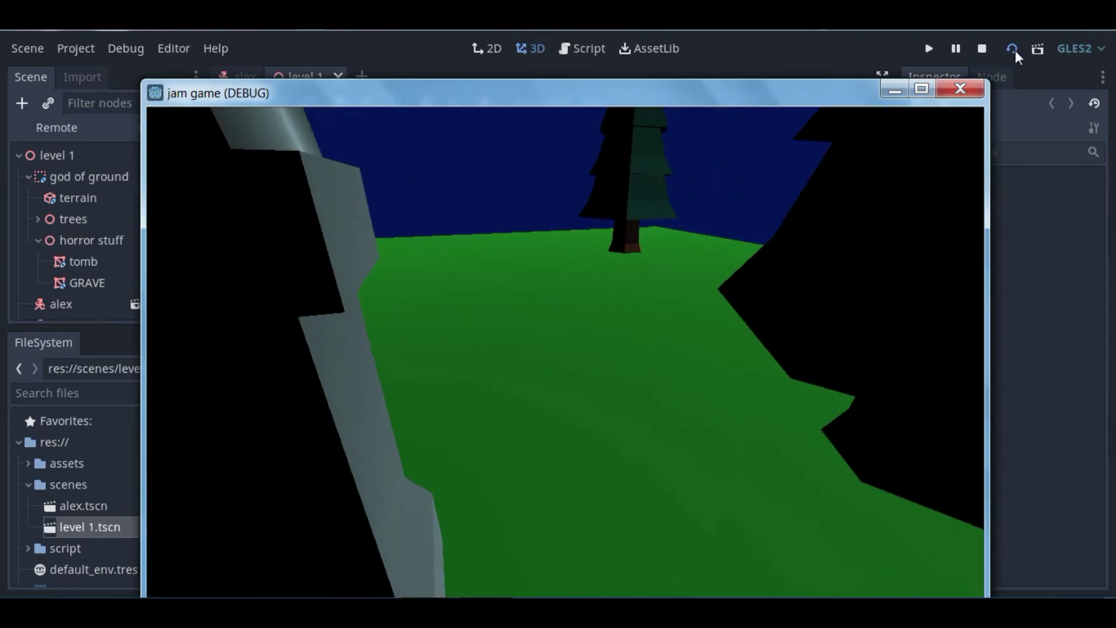
click(961, 92)
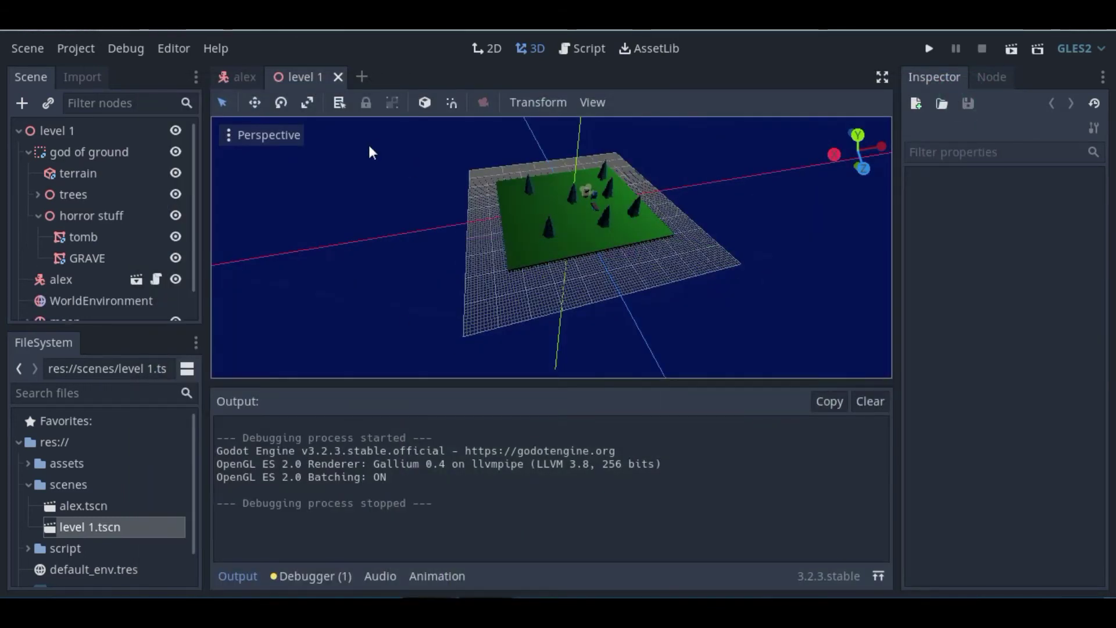
click(235, 80)
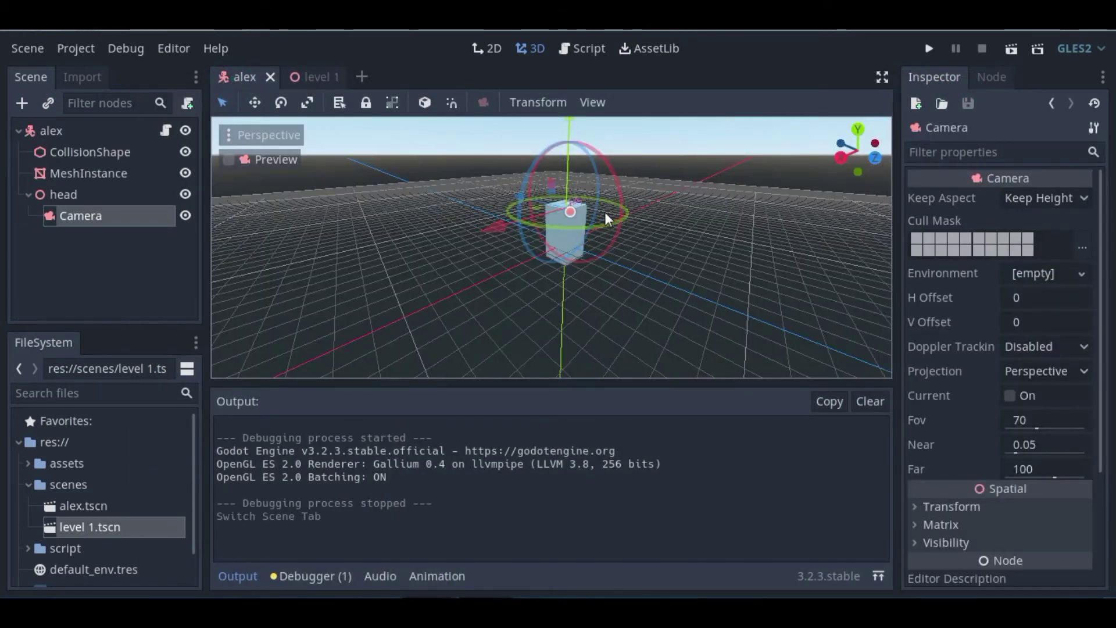
Read through alex.gd full-screen without the output and script list, then return to 3D.
click(582, 49)
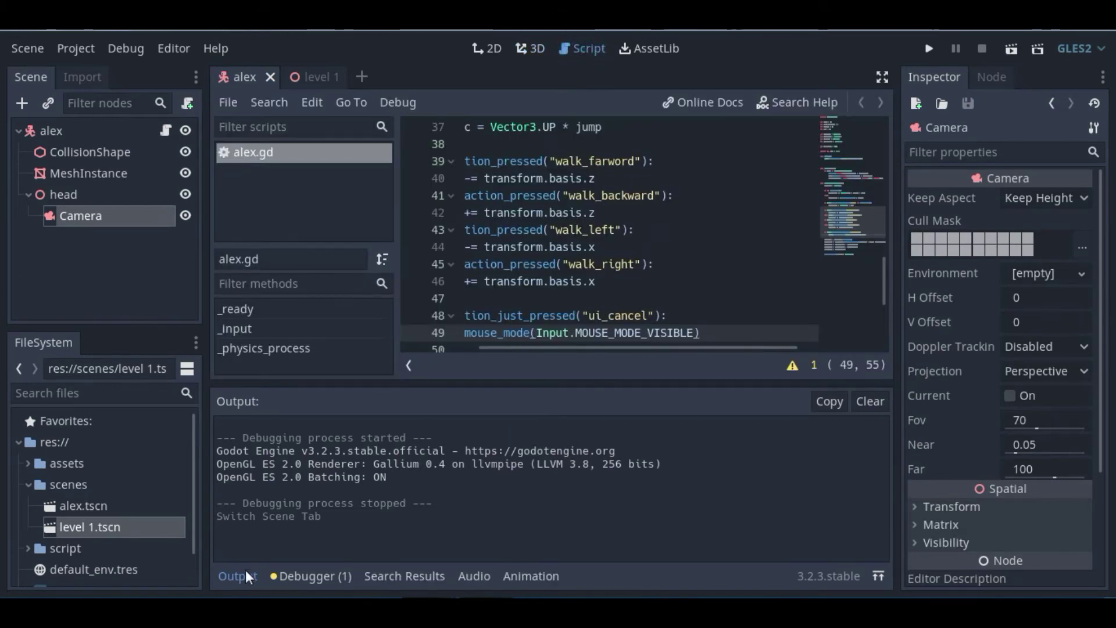
click(245, 576)
click(410, 543)
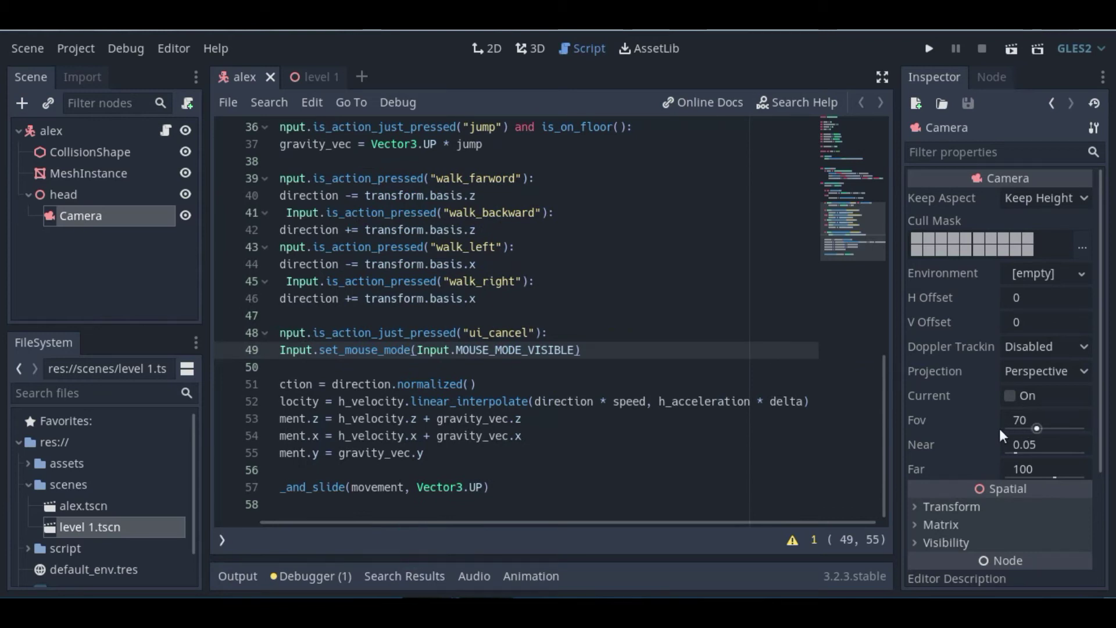
drag(884, 429, 895, 194)
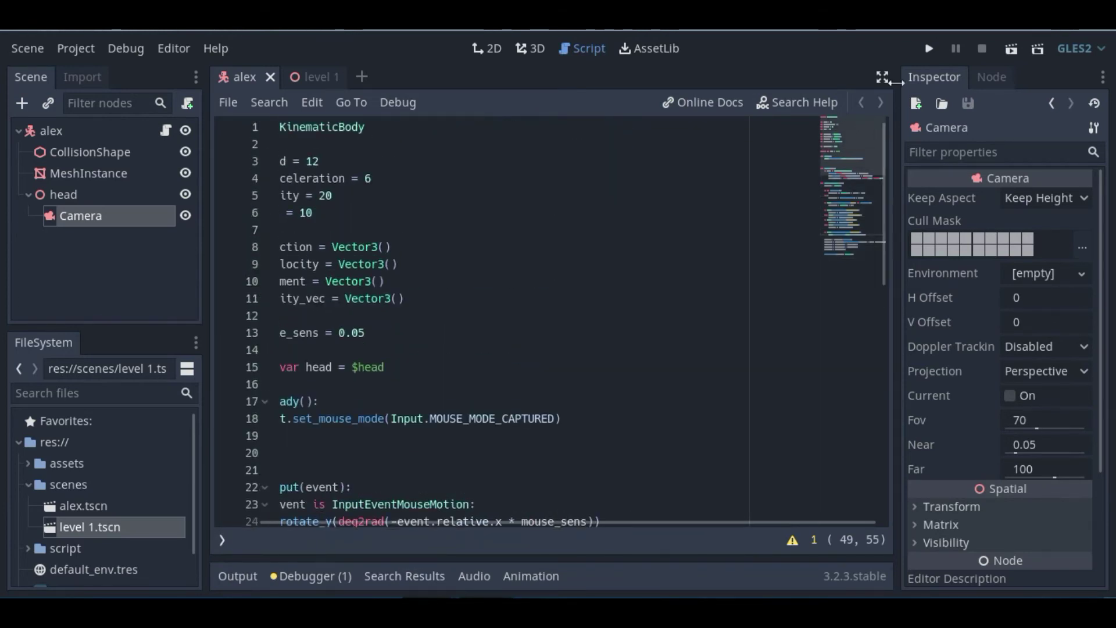
click(883, 78)
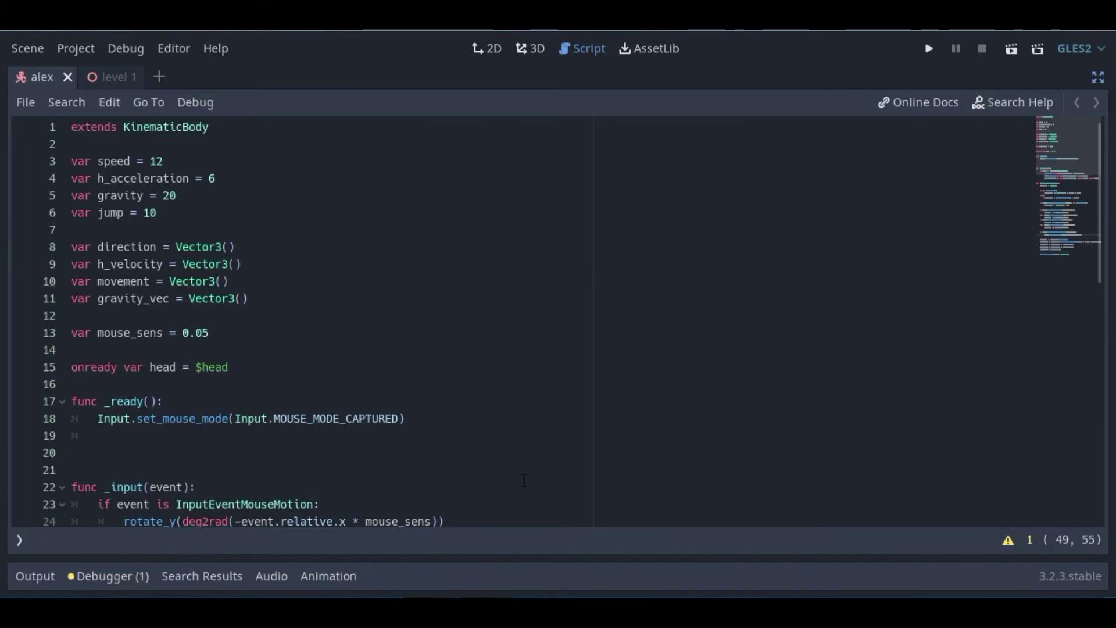
drag(1101, 272, 1102, 521)
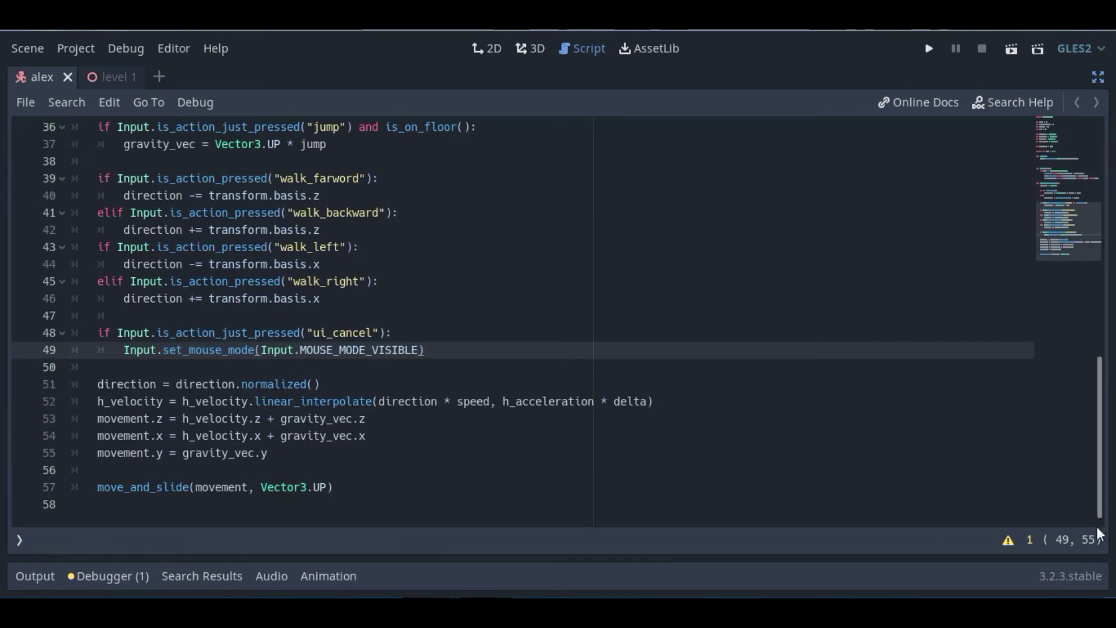
mouse_move(1097, 527)
mouse_down()
mouse_move(1112, 224)
mouse_move(1103, 550)
mouse_move(2, 157)
mouse_up()
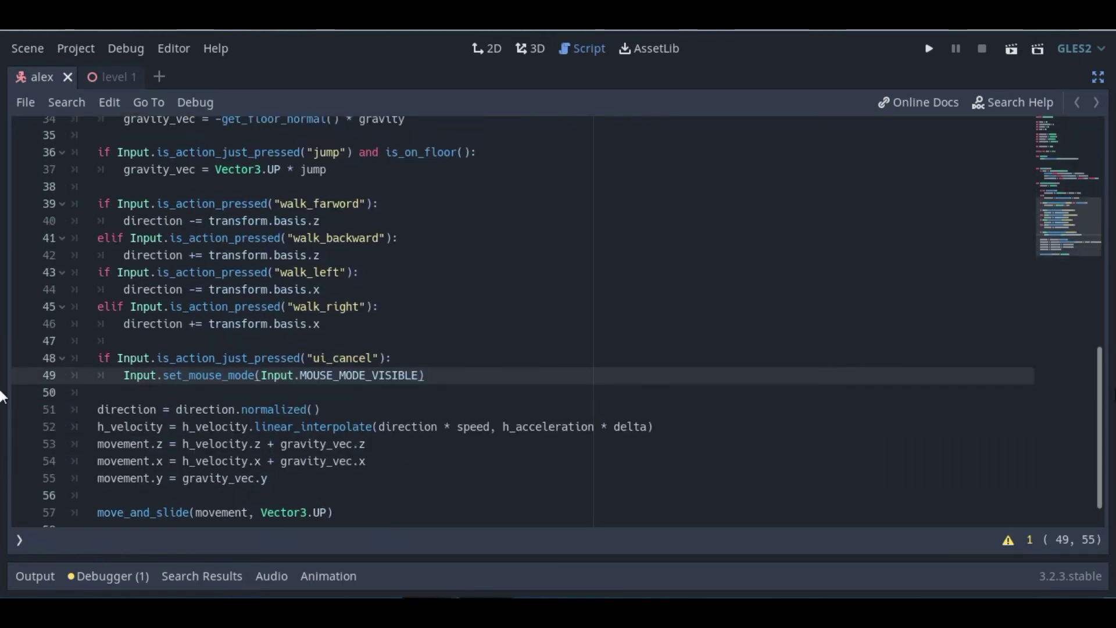
click(1099, 78)
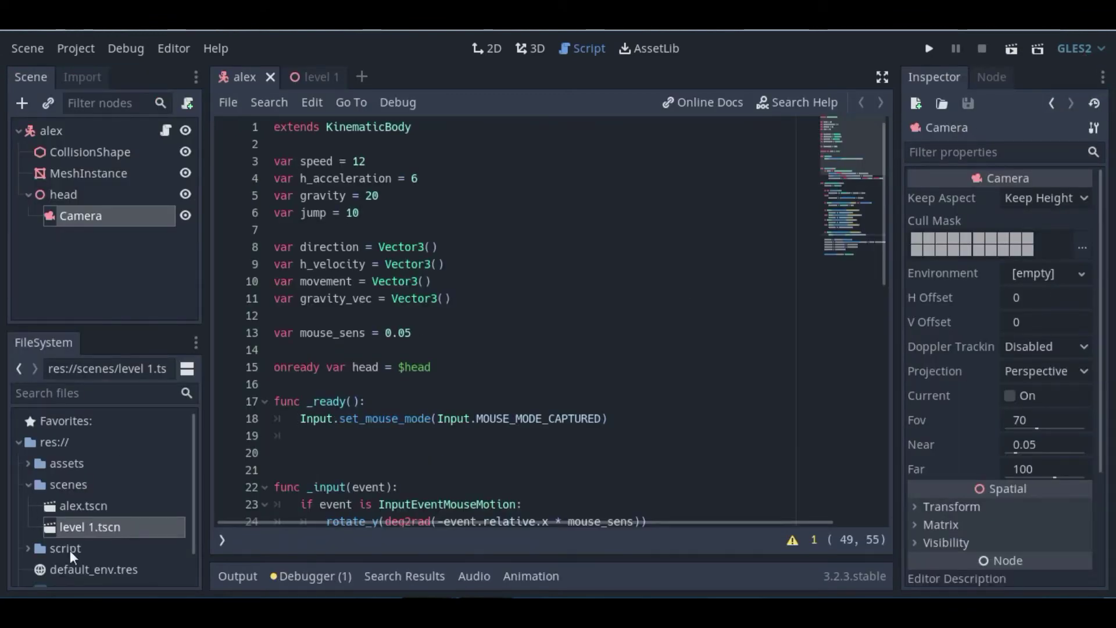
click(530, 47)
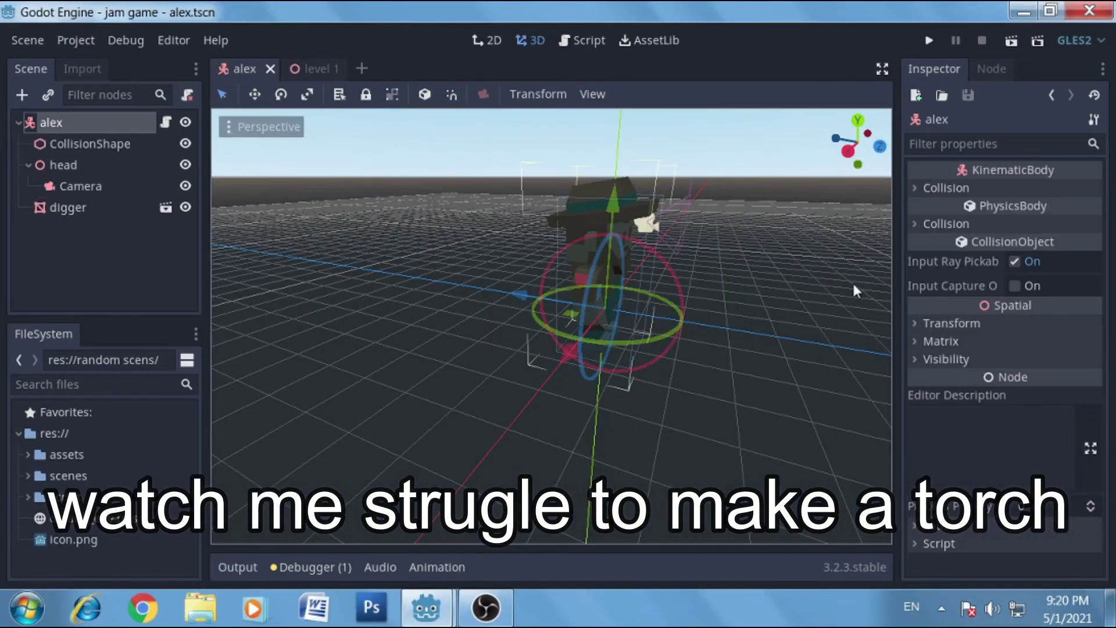
Add a SpotLight node as a child of alex.
click(80, 186)
click(259, 150)
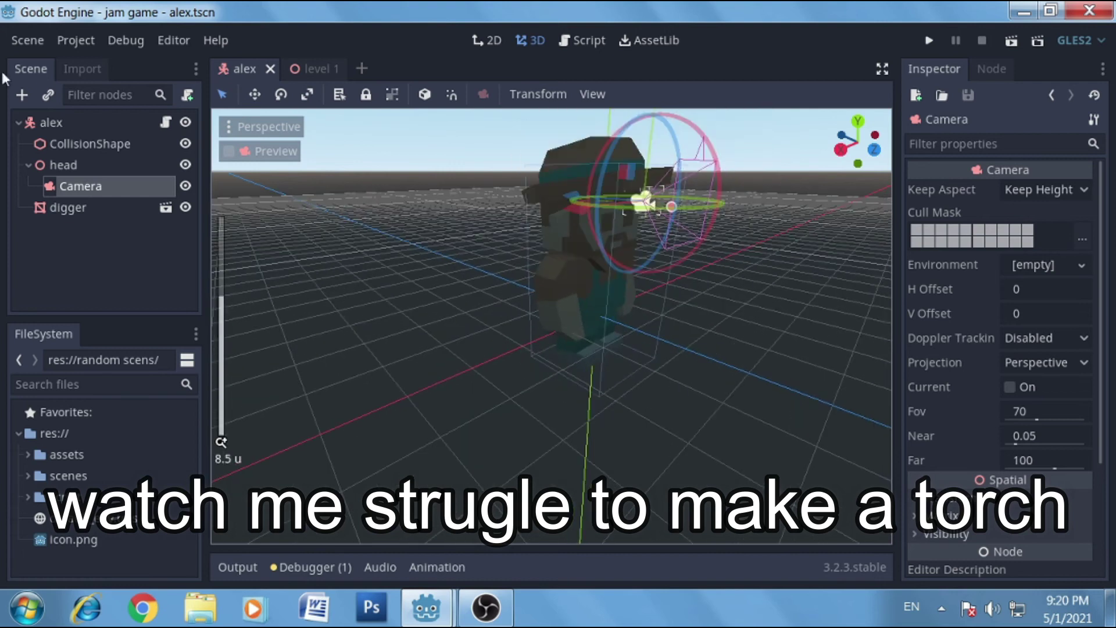
click(51, 122)
click(22, 95)
key(BackSpace)
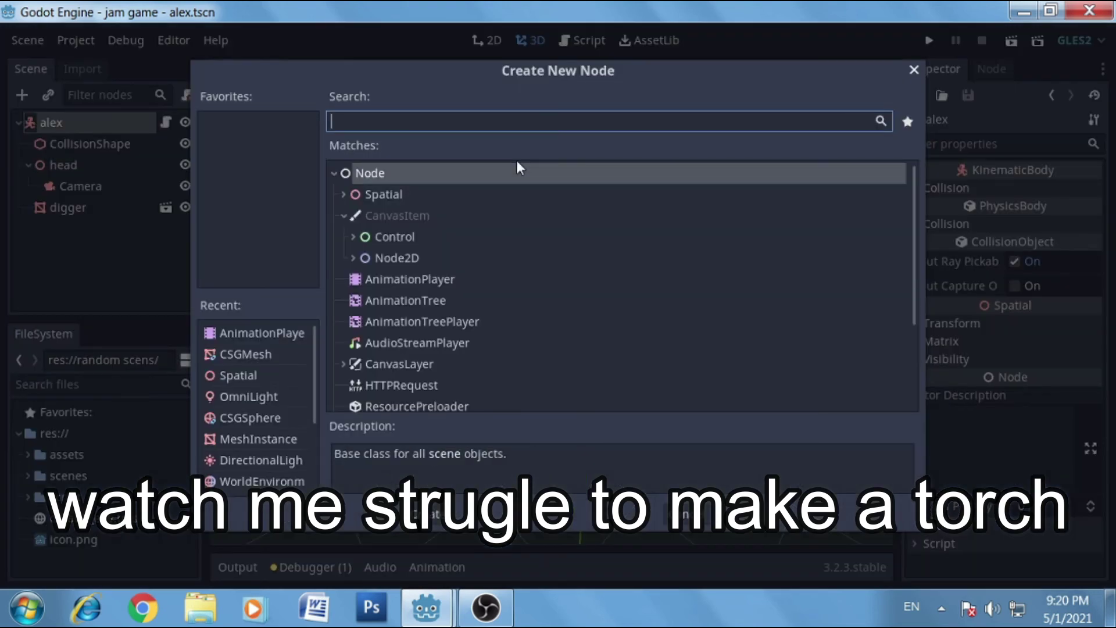
text(spatial)
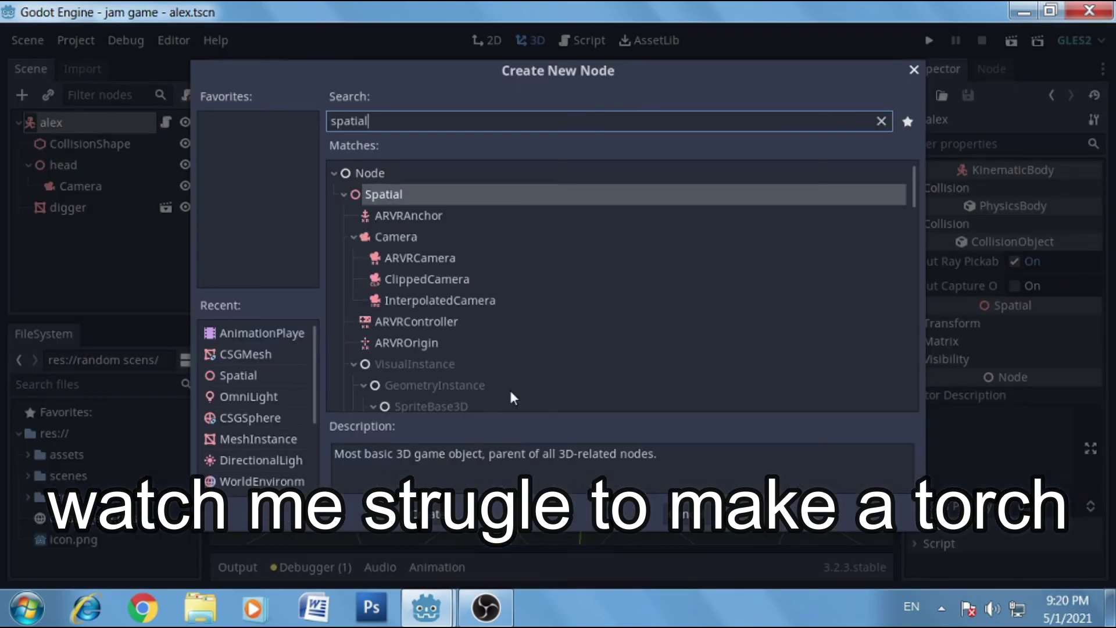
key(BackSpace)
key(BackSpace)
key(BackSpace)
key(BackSpace)
key(BackSpace)
text(ligh)
click(468, 308)
double_click(469, 308)
Widen the spotlight cone, shift it along X, then run level 1 to test.
drag(605, 372, 628, 352)
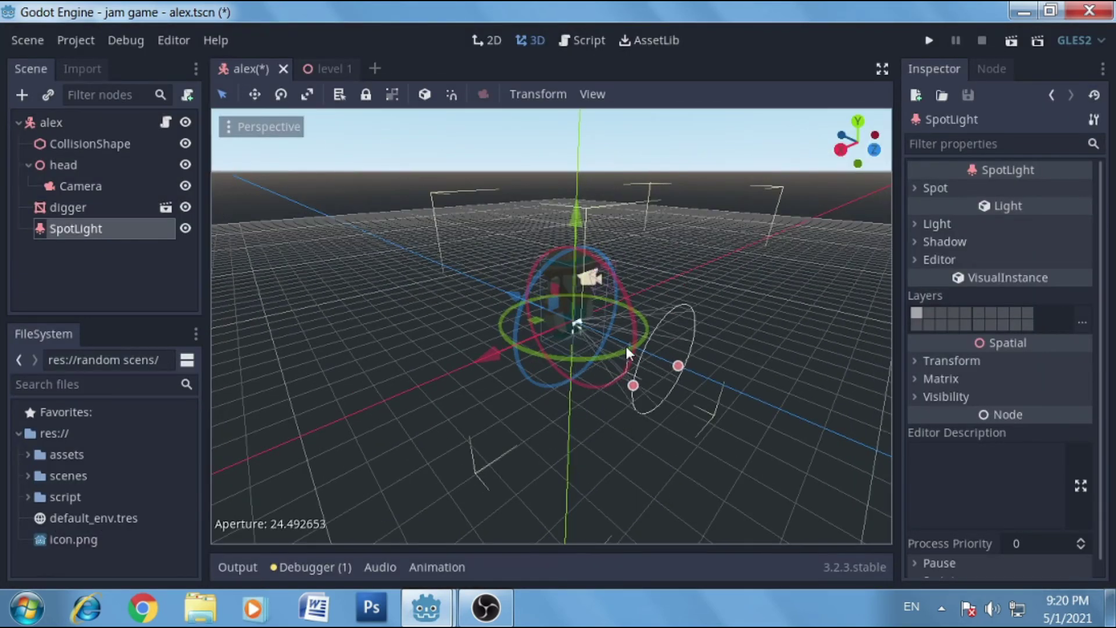
drag(489, 354, 470, 375)
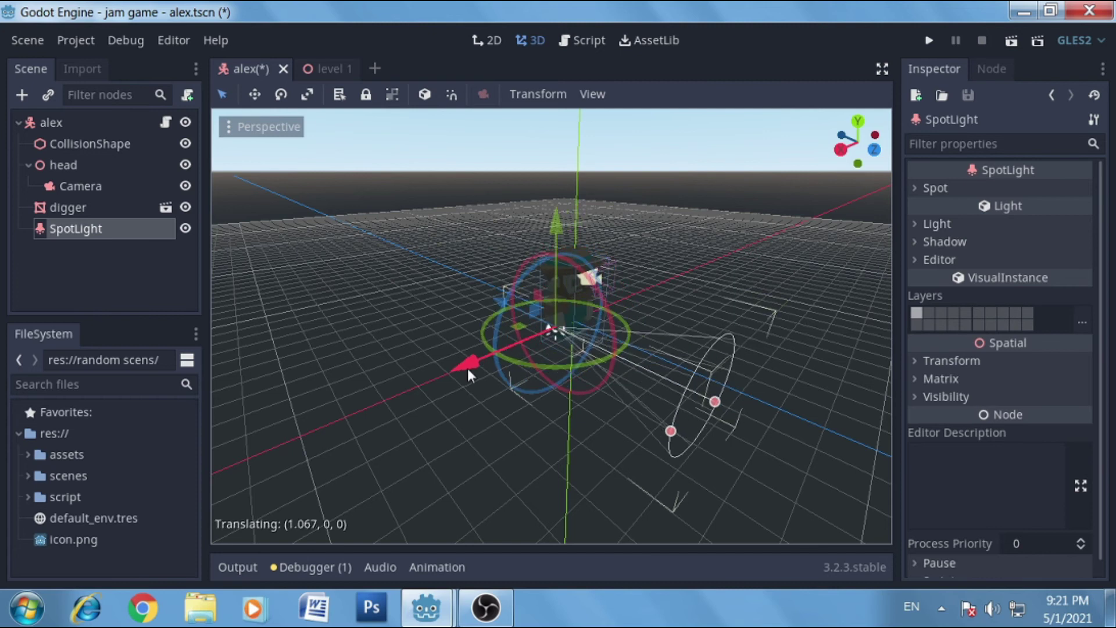
drag(569, 238, 567, 241)
click(937, 224)
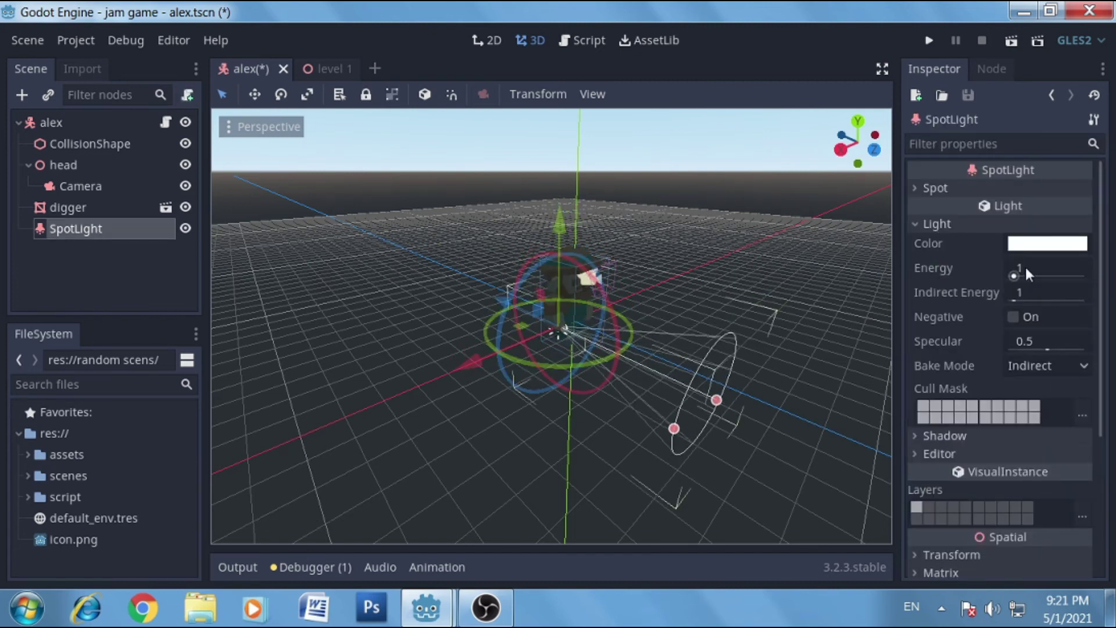
click(938, 224)
click(945, 241)
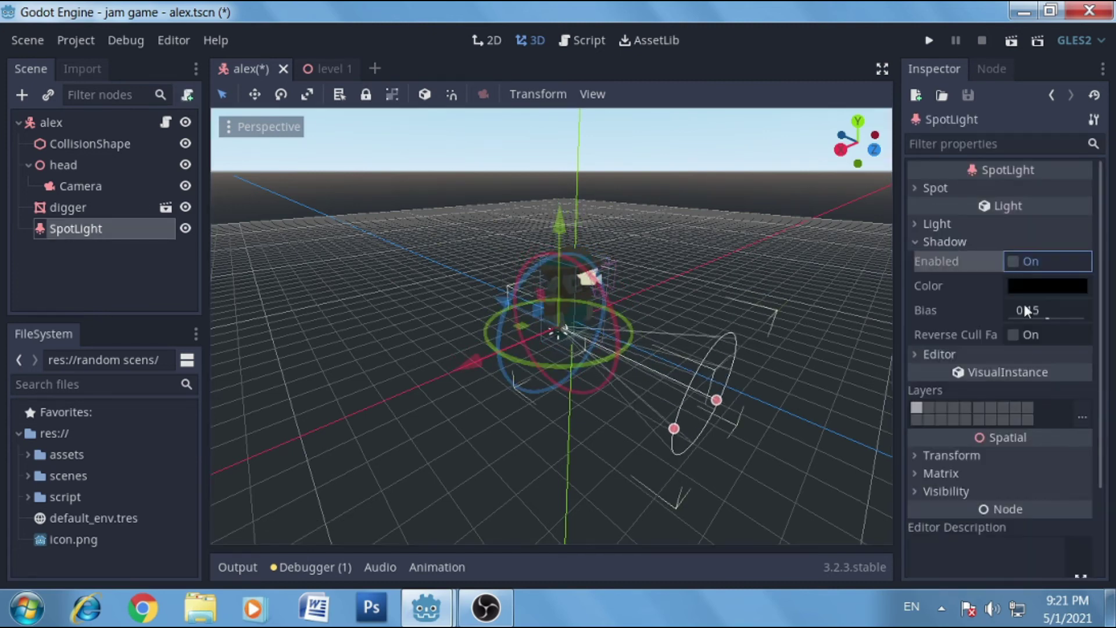
click(327, 68)
key(F6)
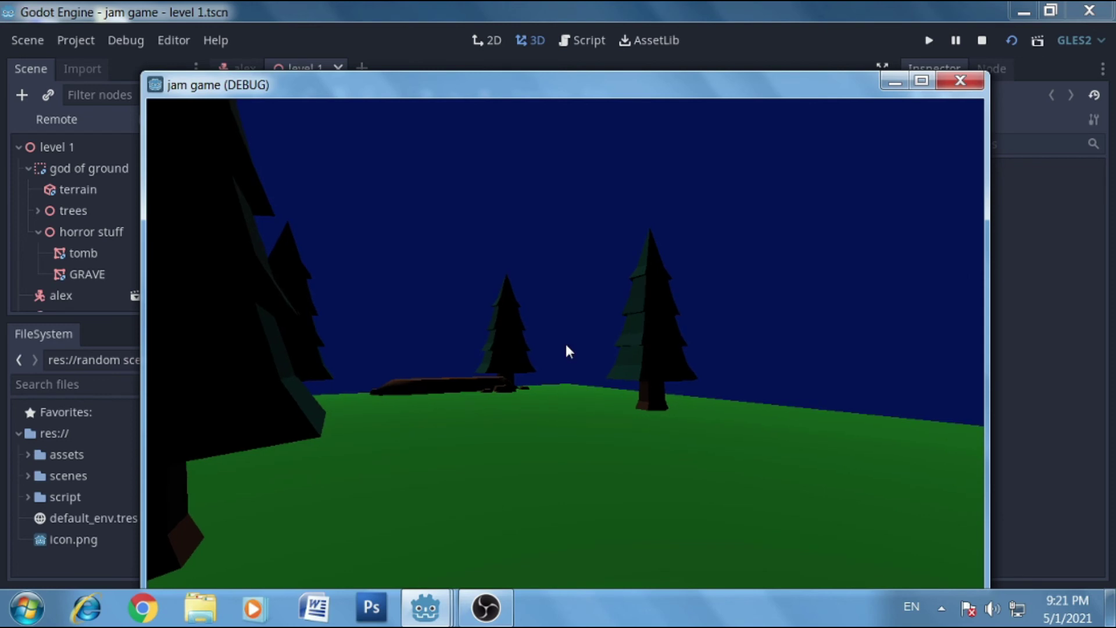
Raise the SpotLight energy and check the brighter light in level 1.
key(Escape)
click(236, 69)
click(988, 260)
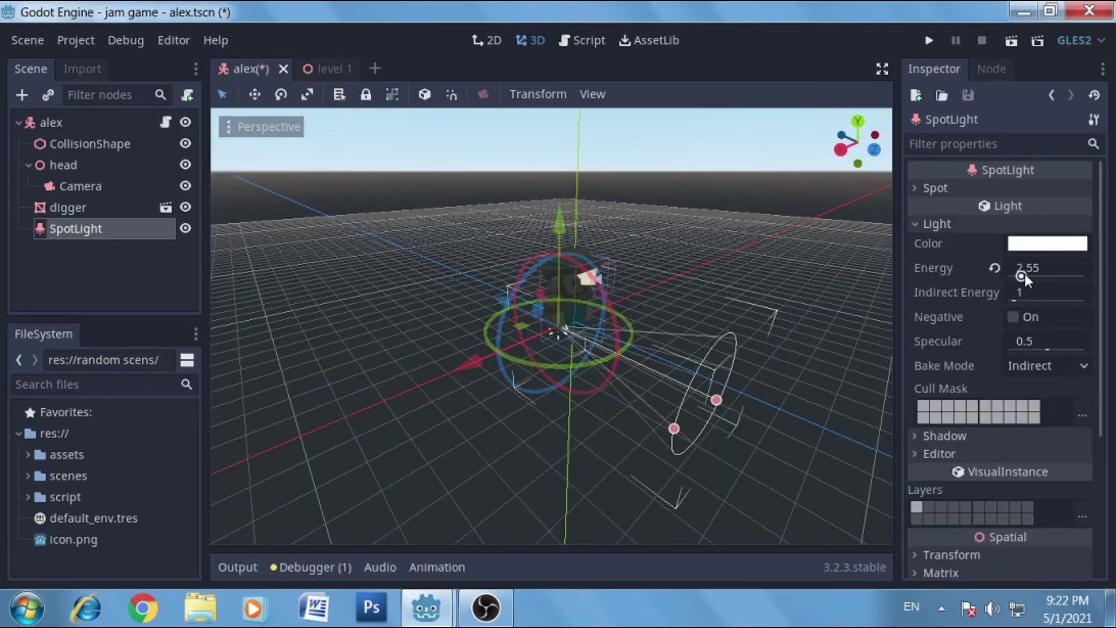
key(F5)
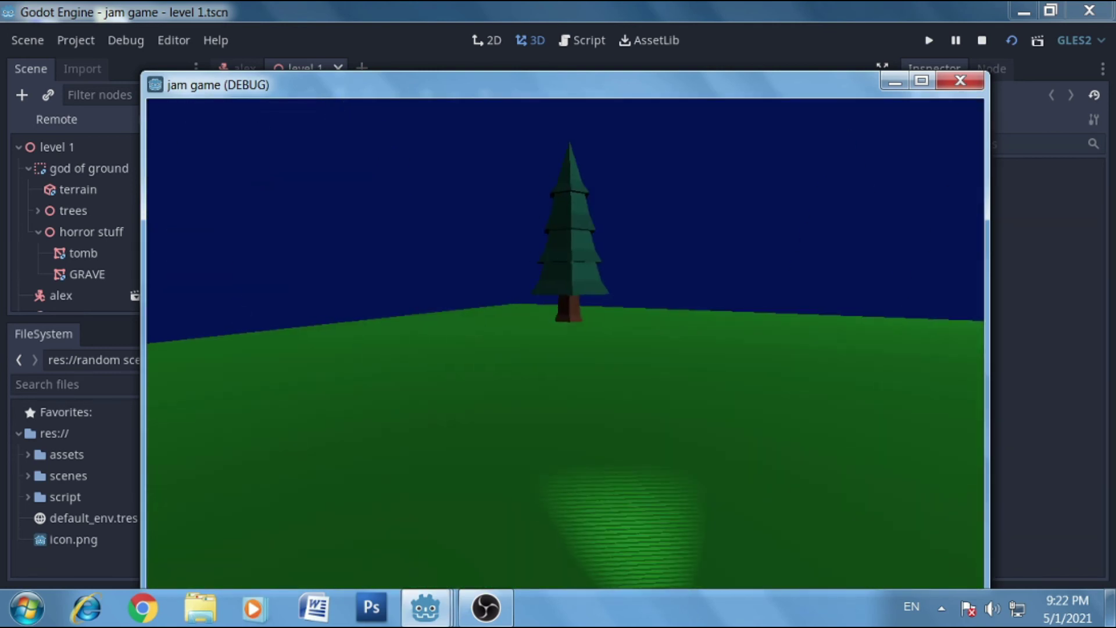
key(Escape)
Lengthen the spotlight cone, set energy to about 9.6, and test level 1 again.
click(614, 312)
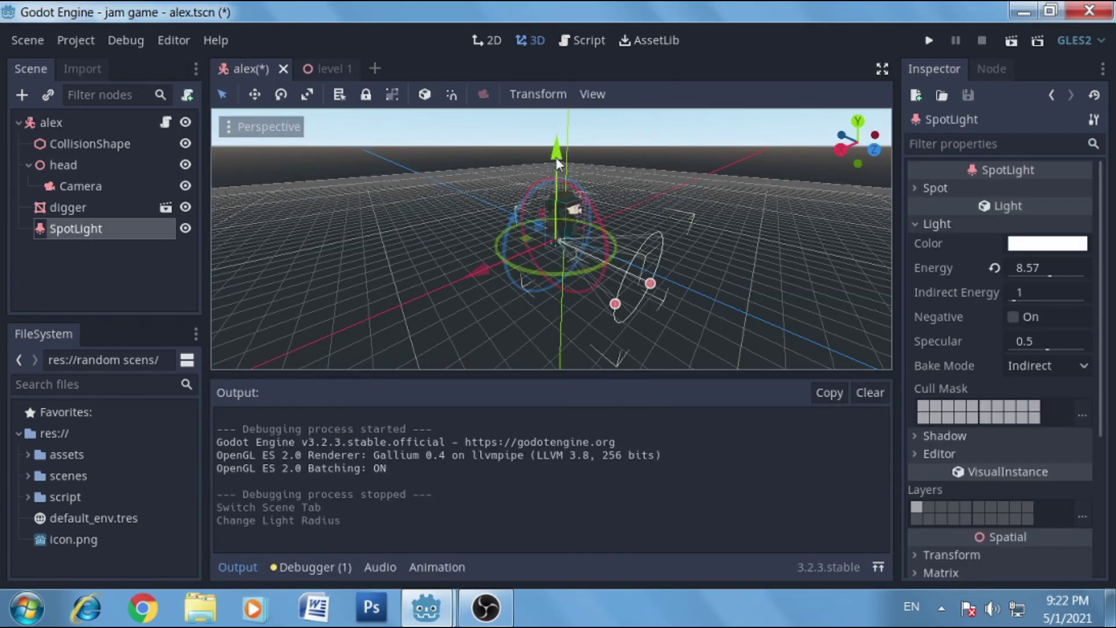
drag(513, 223, 514, 225)
mouse_move(648, 278)
mouse_down()
mouse_move(721, 312)
mouse_move(718, 349)
mouse_move(742, 321)
mouse_up()
drag(1051, 276, 1058, 284)
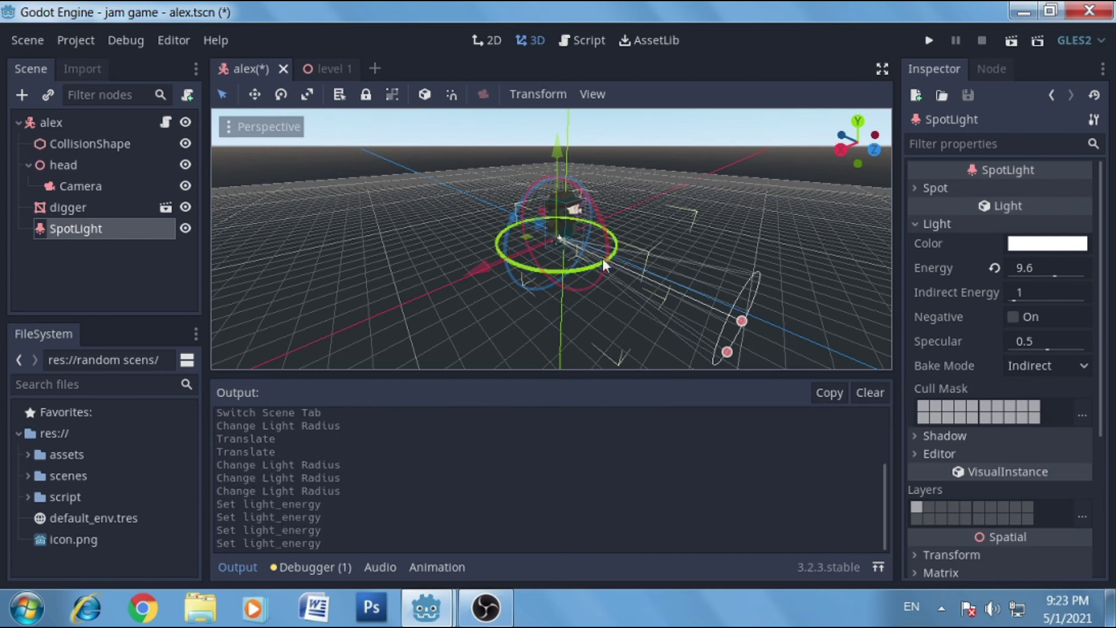
click(328, 68)
click(1012, 40)
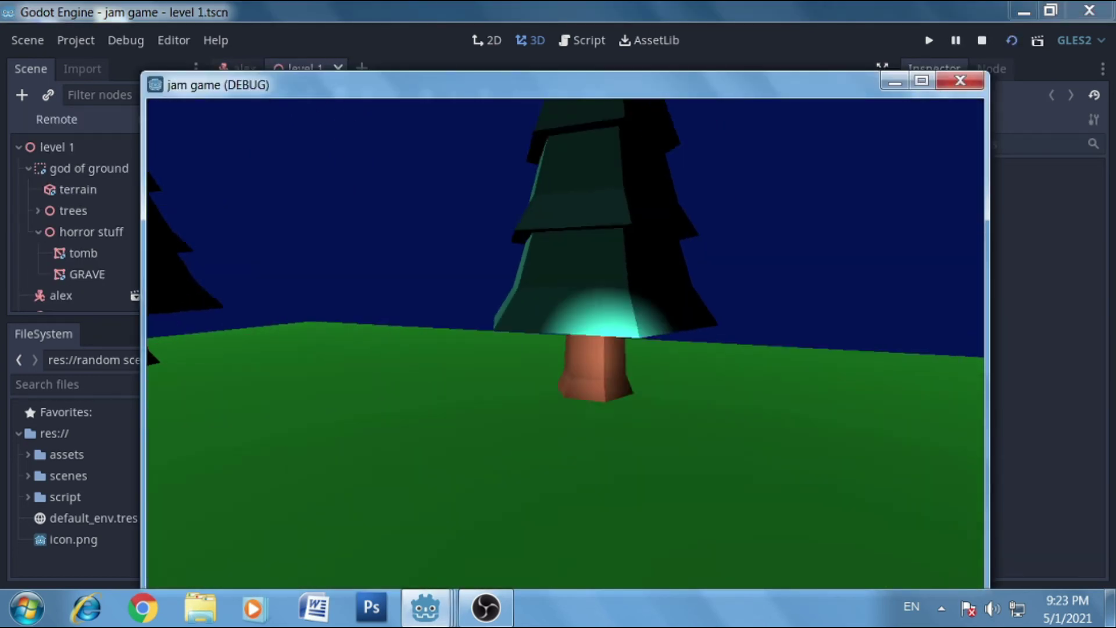
click(959, 81)
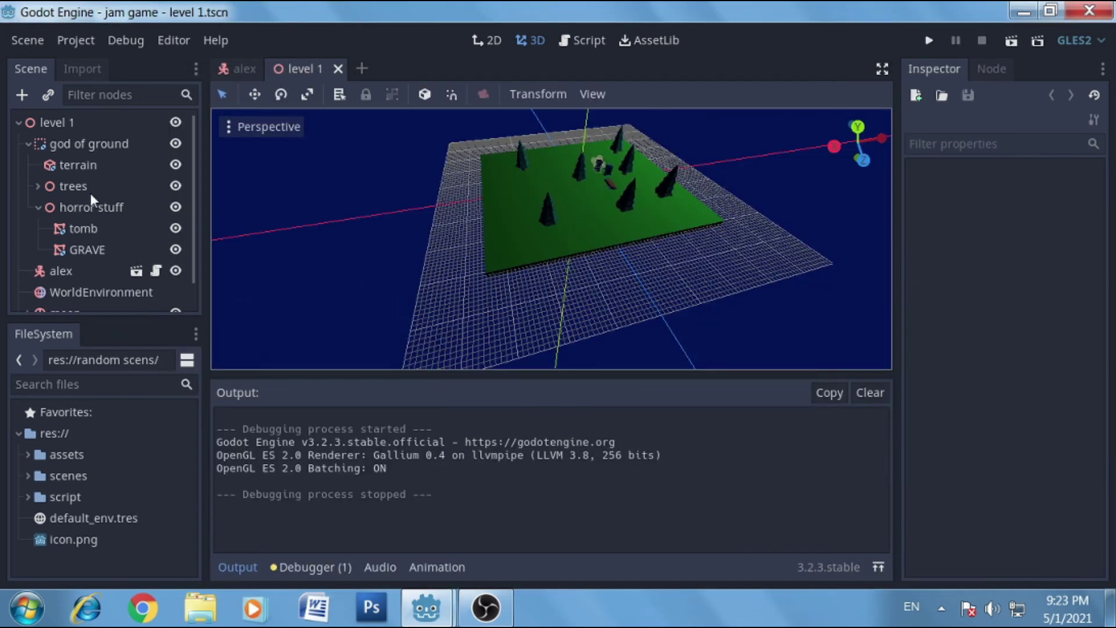
Narrow the spotlight's cone angle and reparent SpotLight under the head node.
key(ctrl+Tab)
click(248, 569)
scroll(741, 407, down, 3)
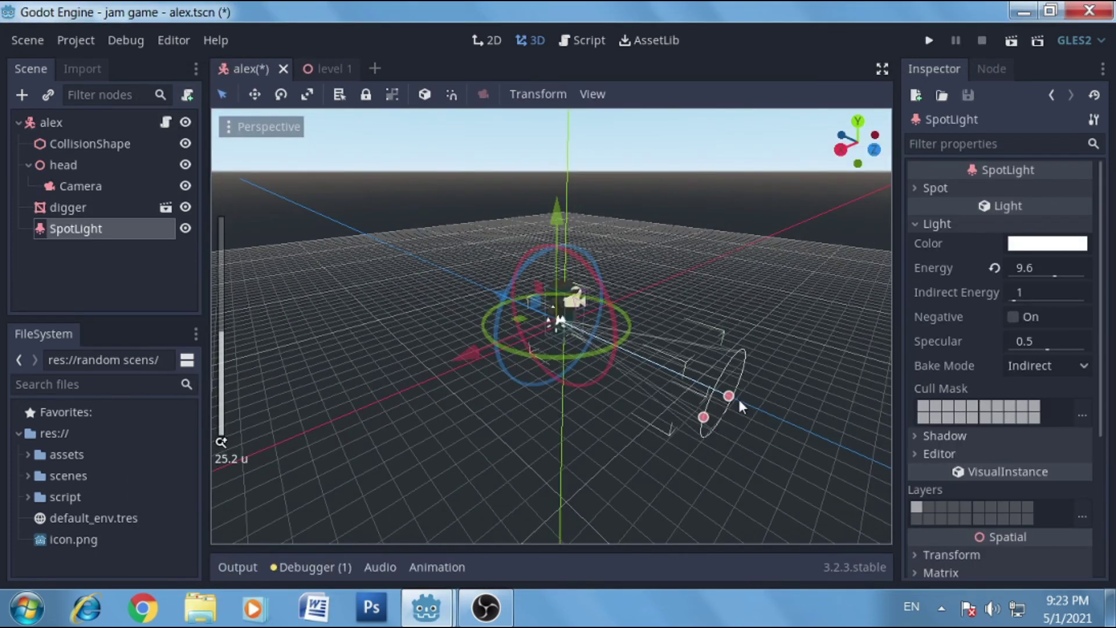
drag(762, 459, 794, 428)
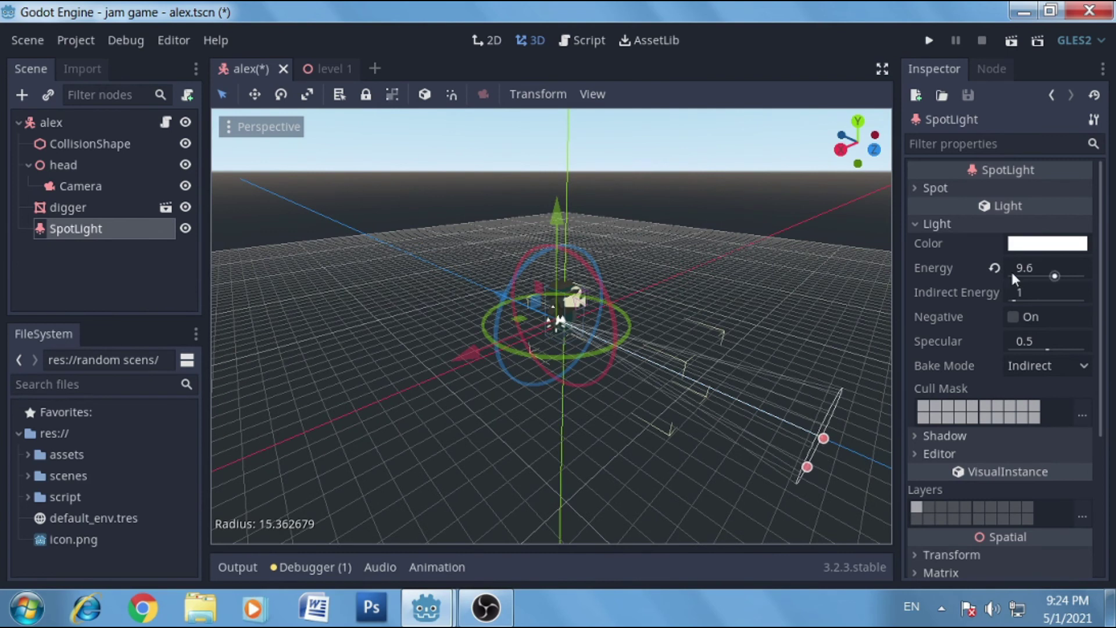
drag(100, 240, 64, 165)
Select the head's Camera and test-run level 1 to check the current light.
click(524, 288)
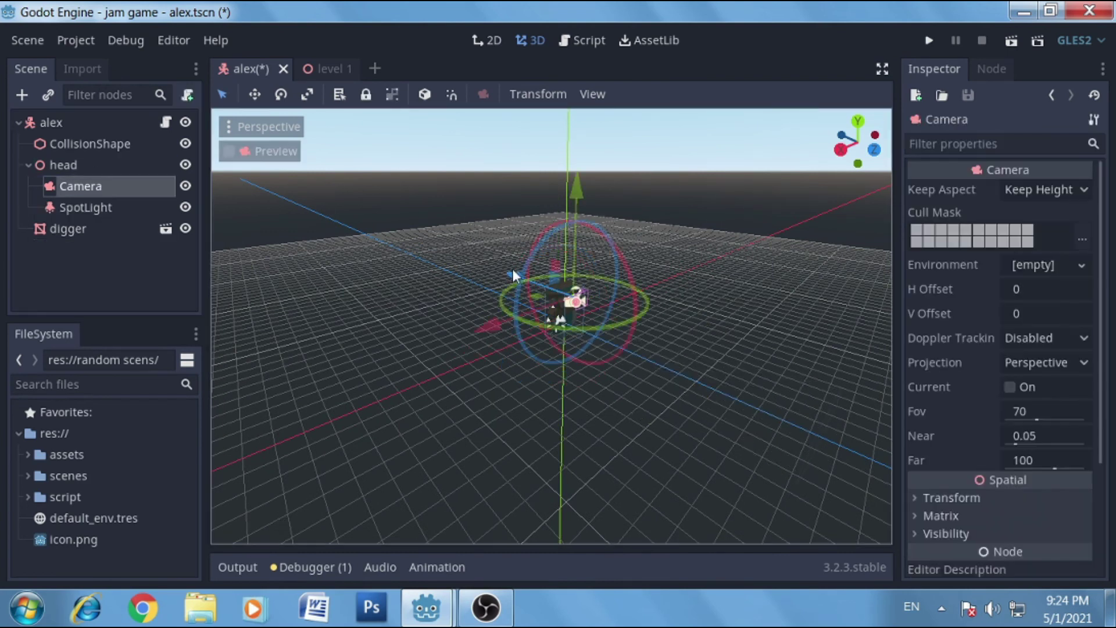
click(519, 275)
click(514, 270)
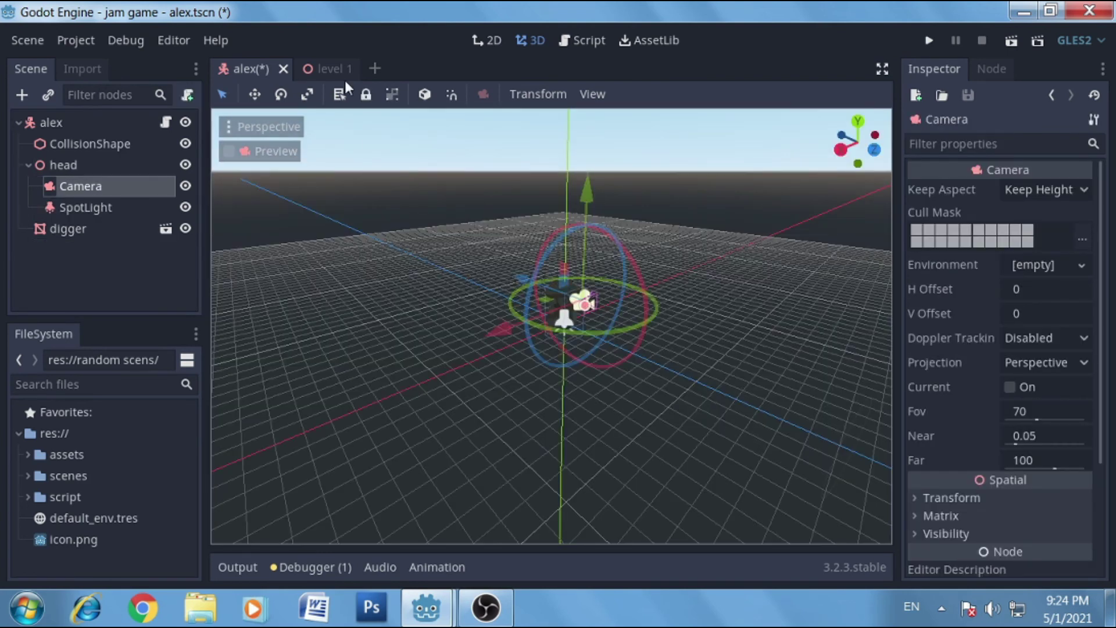
click(331, 69)
click(1011, 40)
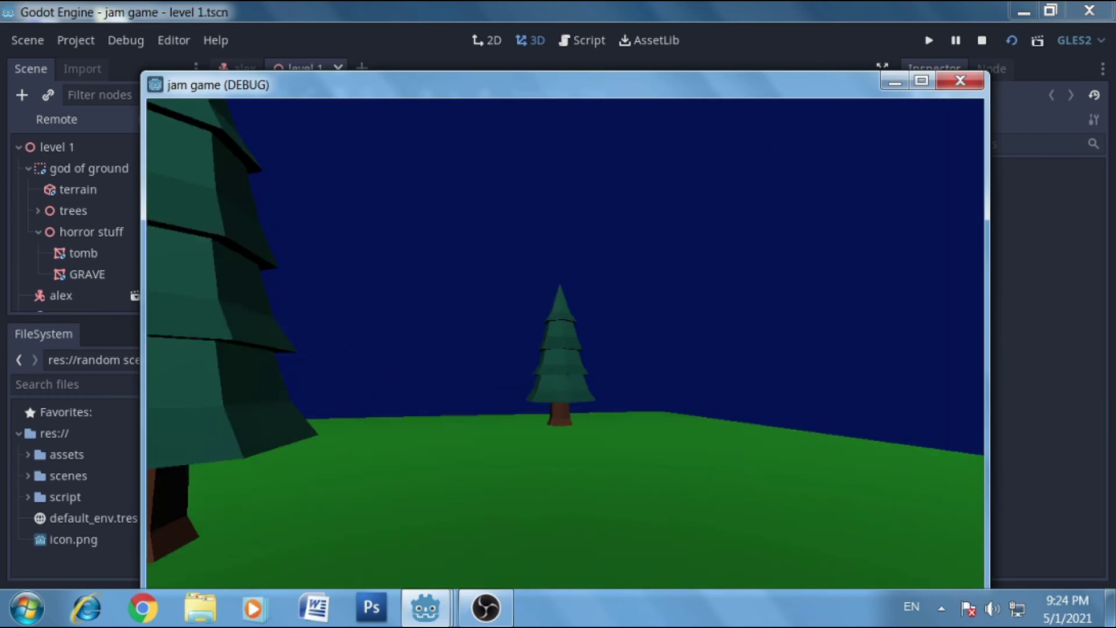
click(961, 80)
Tint the SpotLight pale yellow (ebf6ae) in alex and run level 1 again with F6.
key(ctrl+Tab)
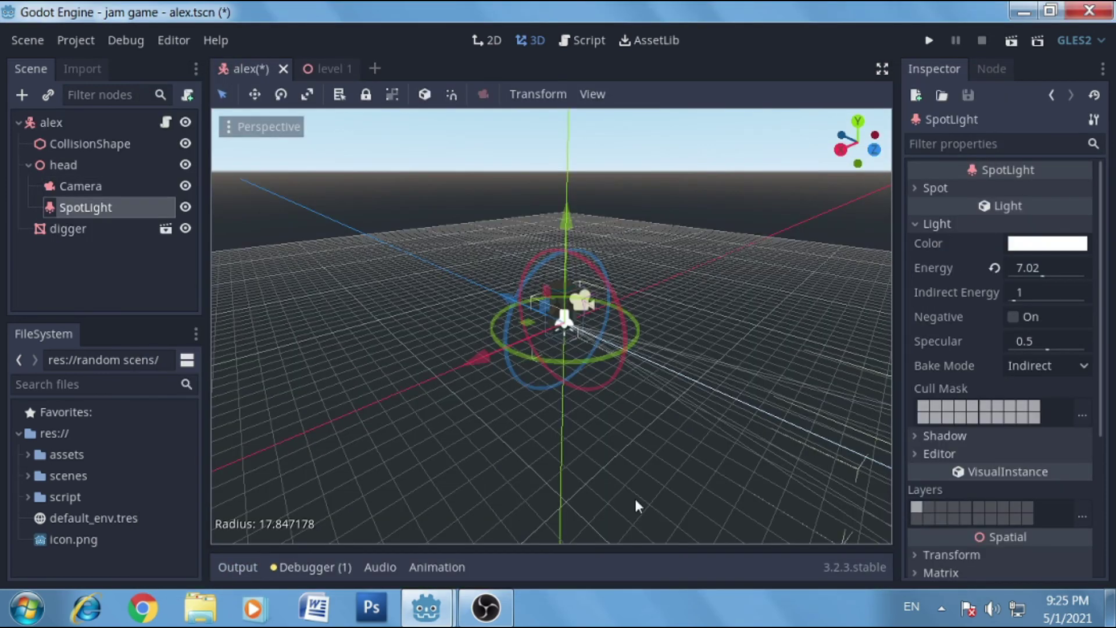
scroll(667, 394, down, 3)
click(999, 107)
click(837, 42)
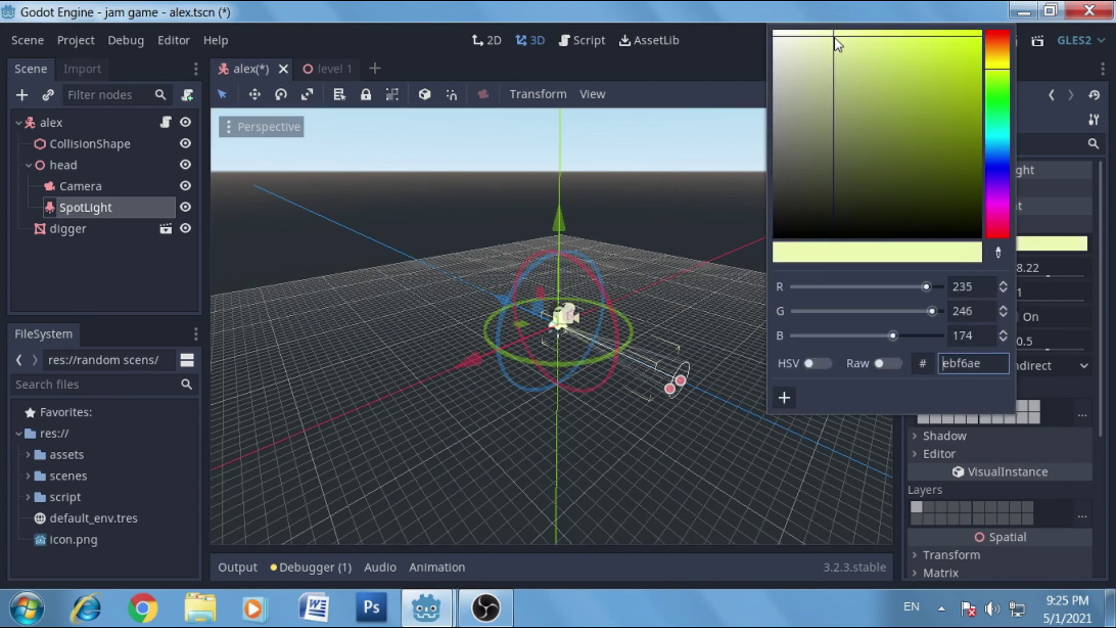
click(861, 471)
click(312, 70)
key(F6)
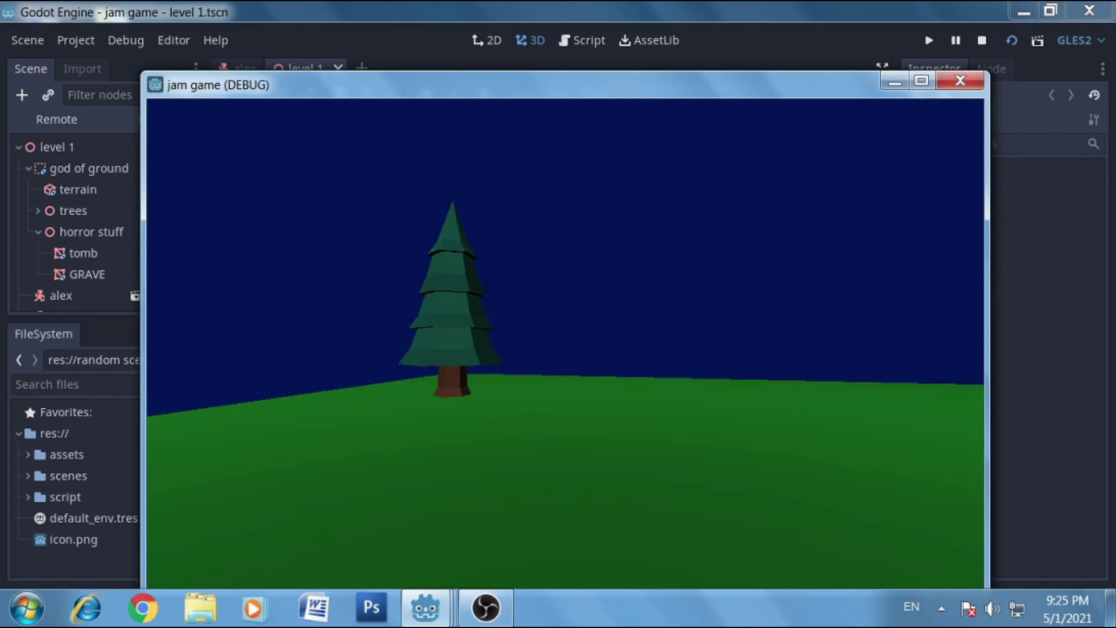
Stop the game and delete the SpotLight from the alex scene.
key(F8)
click(101, 208)
key(Delete)
click(521, 323)
Add a DirectionalLight under alex and move it along the X and Z axes.
key(ctrl+a)
click(33, 121)
key(ctrl+a)
click(429, 291)
double_click(431, 265)
drag(561, 242, 533, 280)
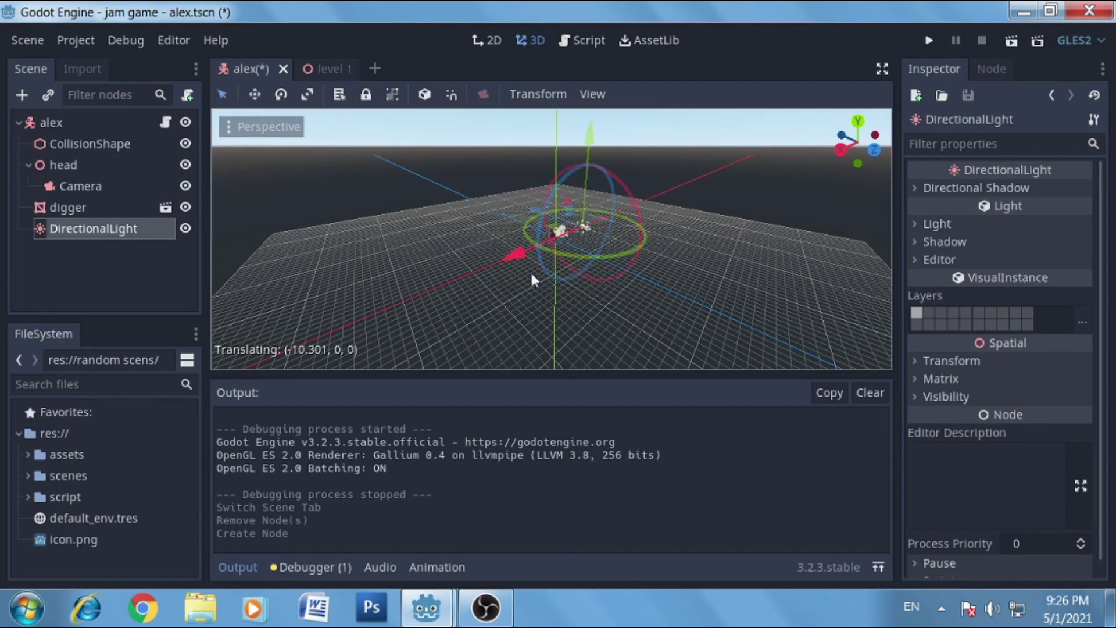
drag(570, 242, 464, 294)
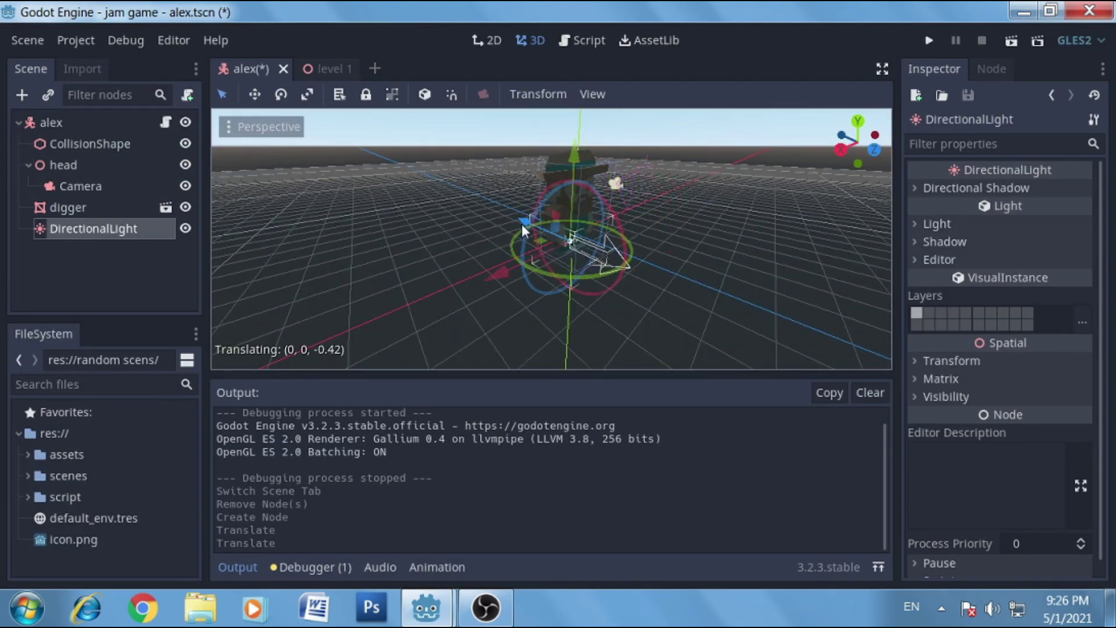
Give the DirectionalLight energy 1.86 with shadows enabled, and parent it under head.
click(936, 224)
click(1017, 277)
drag(1018, 277, 1014, 279)
click(1014, 262)
drag(93, 228, 133, 192)
Run level 1 to test the shadow-casting light.
click(327, 69)
click(1012, 40)
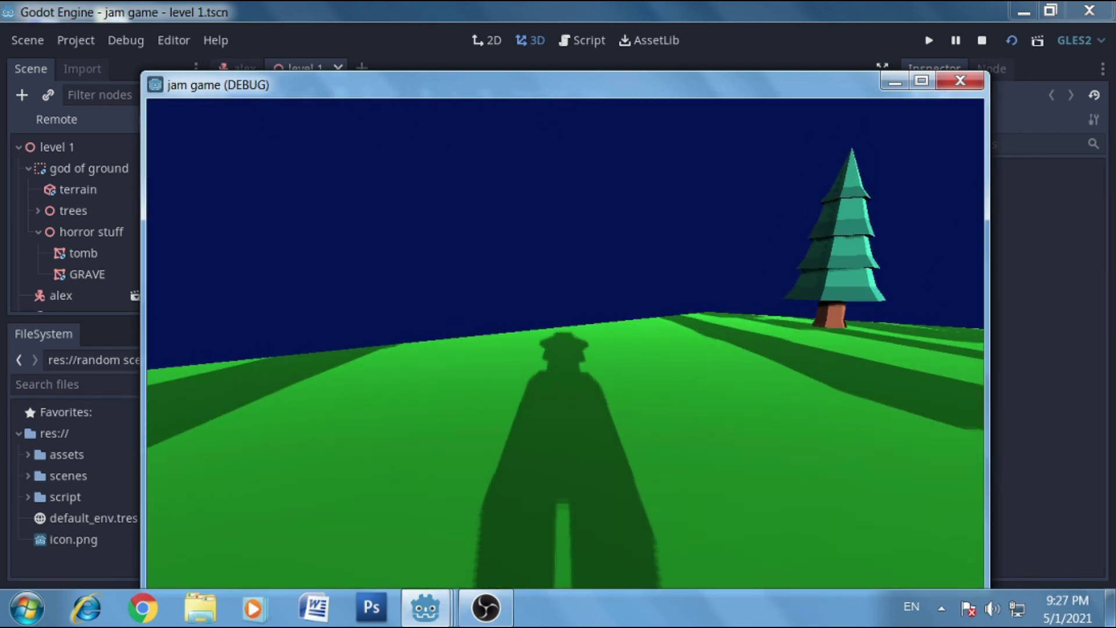
key(Escape)
scroll(92, 279, down, 1)
Back in the alex scene, delete the DirectionalLight.
click(136, 248)
click(87, 207)
key(Delete)
click(515, 318)
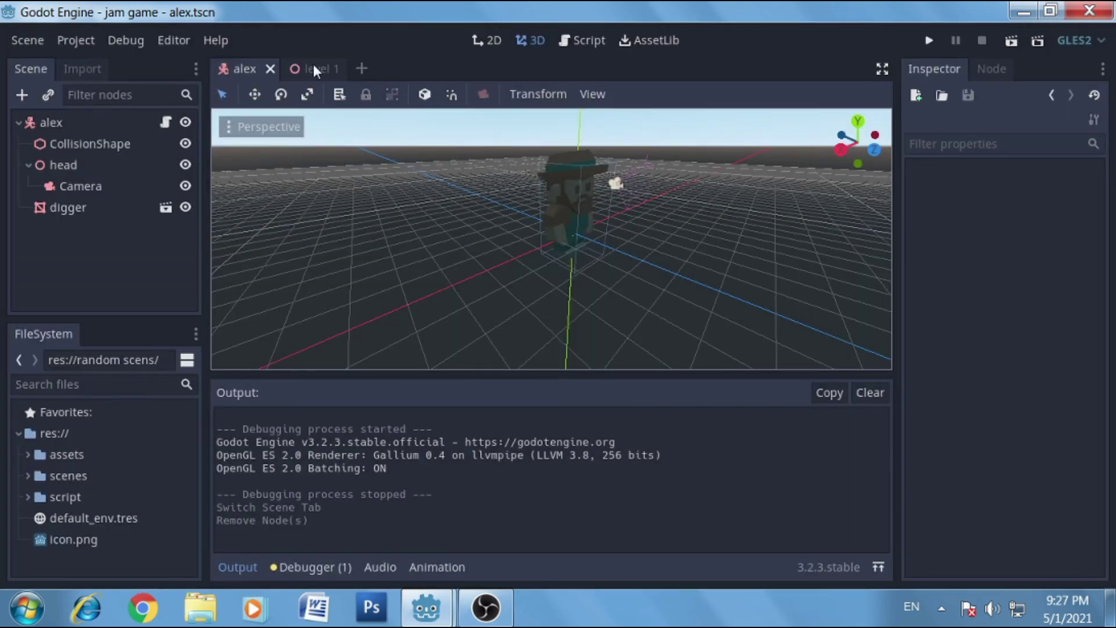
Resize the level 1 terrain box to about 106.7 wide and 100.4 deep.
click(314, 70)
click(379, 231)
drag(660, 259, 657, 250)
scroll(649, 173, up, 2)
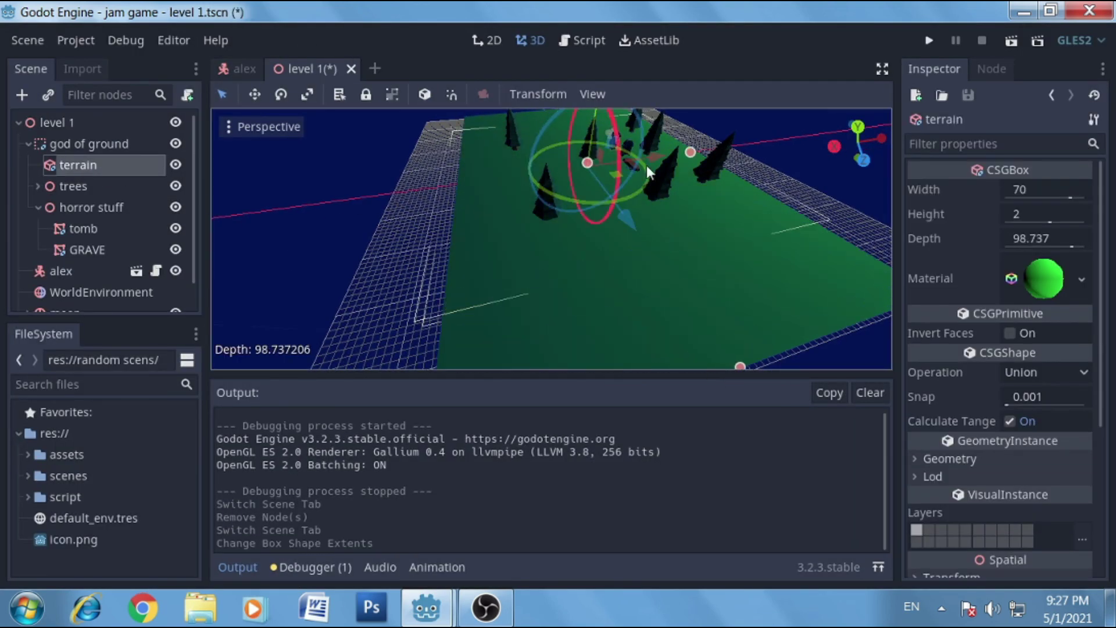
drag(691, 152, 718, 146)
drag(782, 367, 785, 372)
Hide the output log, collapse the god of ground group, and save level 1.
click(238, 566)
scroll(516, 381, down, 2)
scroll(411, 356, down, 2)
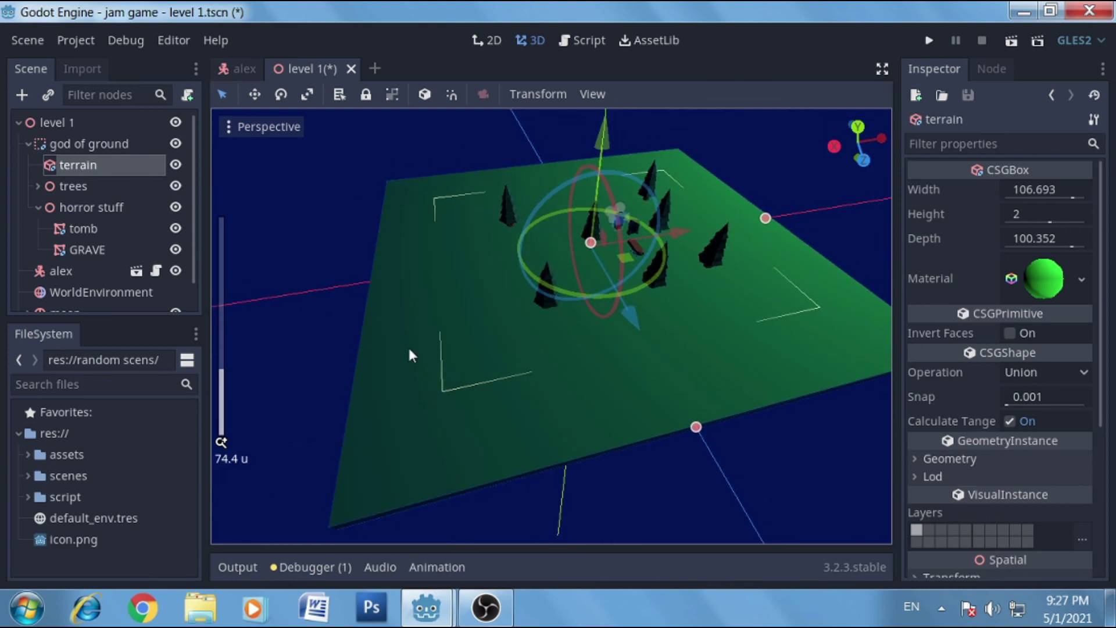
click(28, 143)
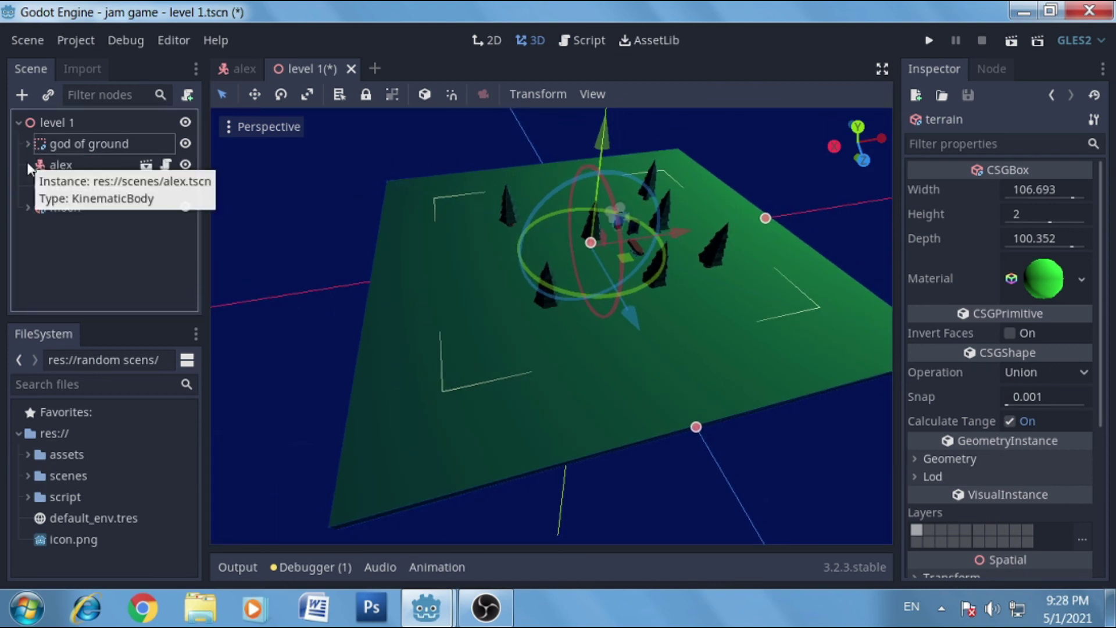
key(ctrl+s)
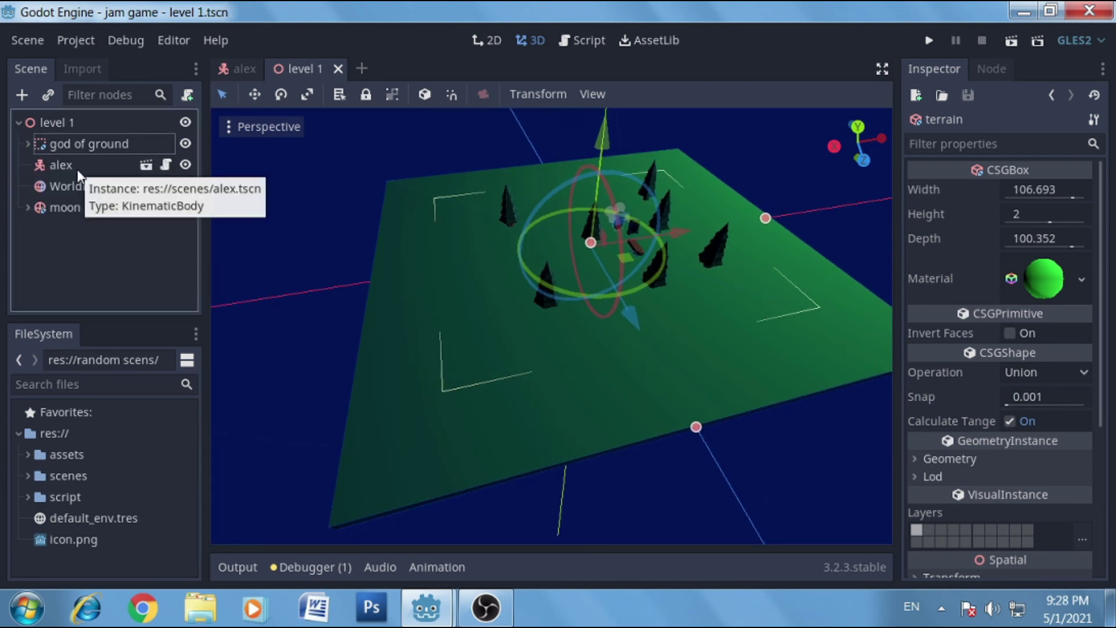